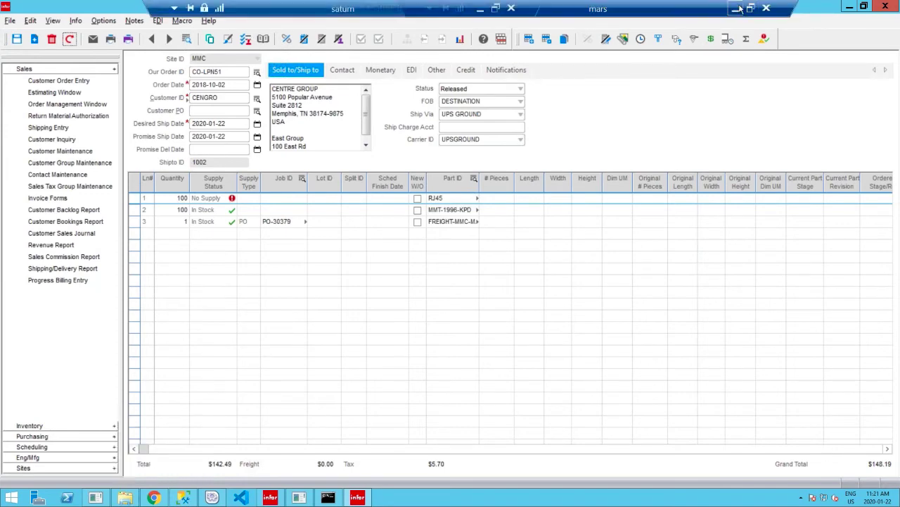
Switch to the RF Plus Control Center on the saturn desktop and open the Customer Order operations page
click(735, 10)
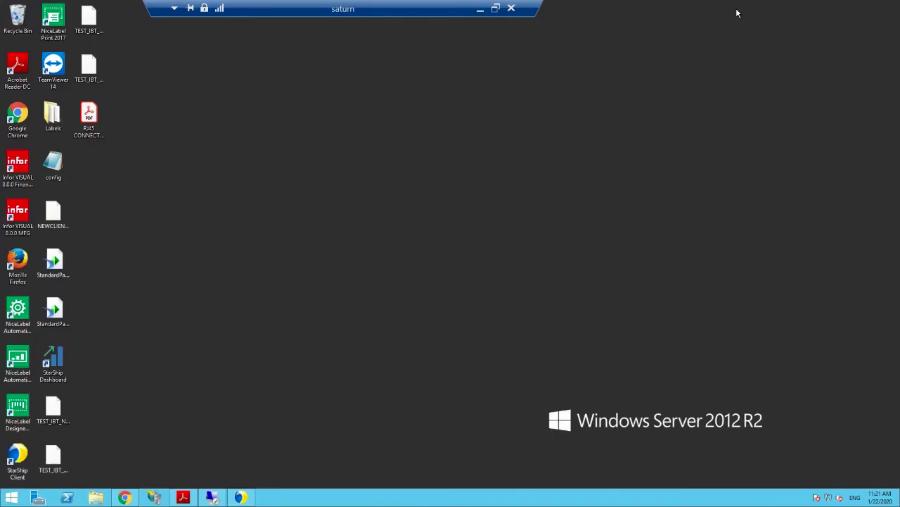
click(124, 497)
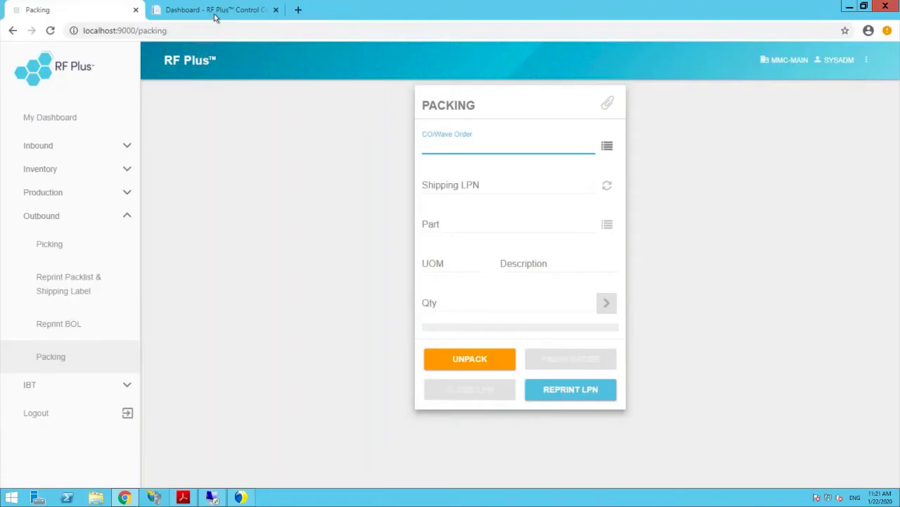
click(217, 12)
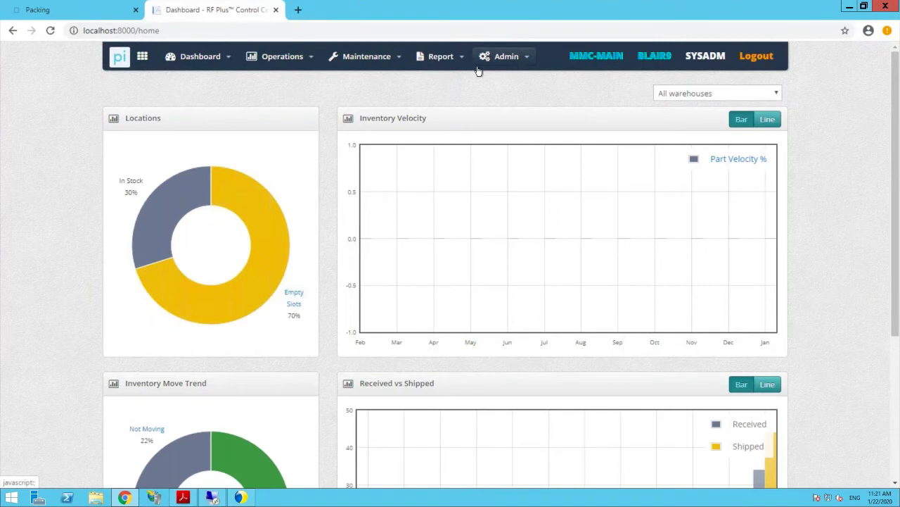
click(295, 62)
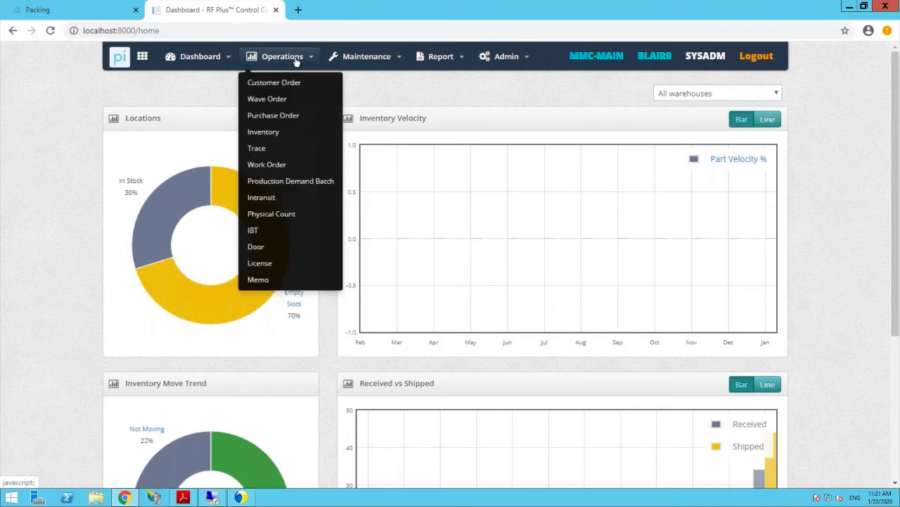
click(295, 83)
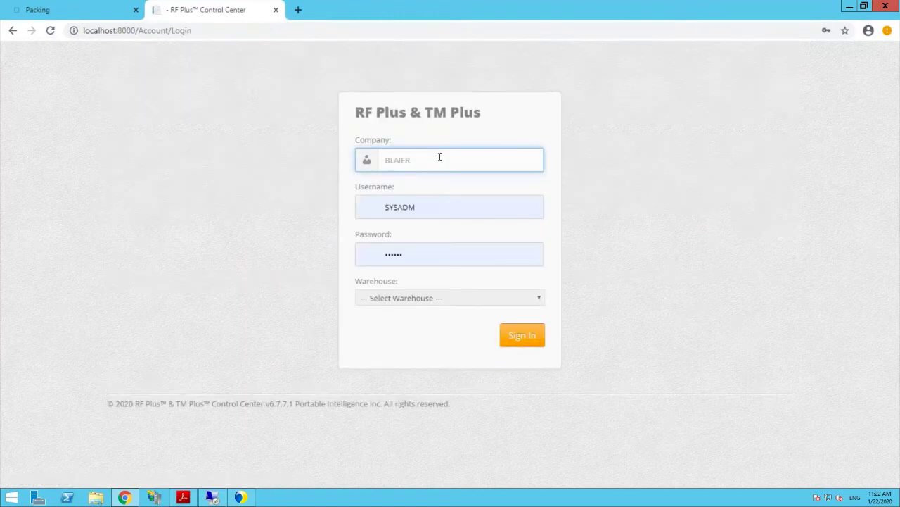
Correct the Control Center login company to BLAIR9 and submit the prefilled SYSADM credentials
key(BackSpace)
key(BackSpace)
text(R9)
key(Tab)
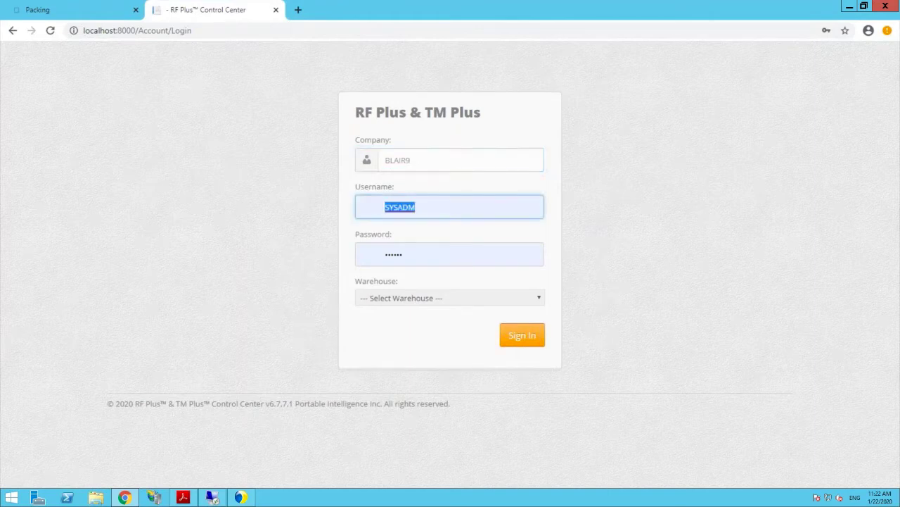
click(522, 335)
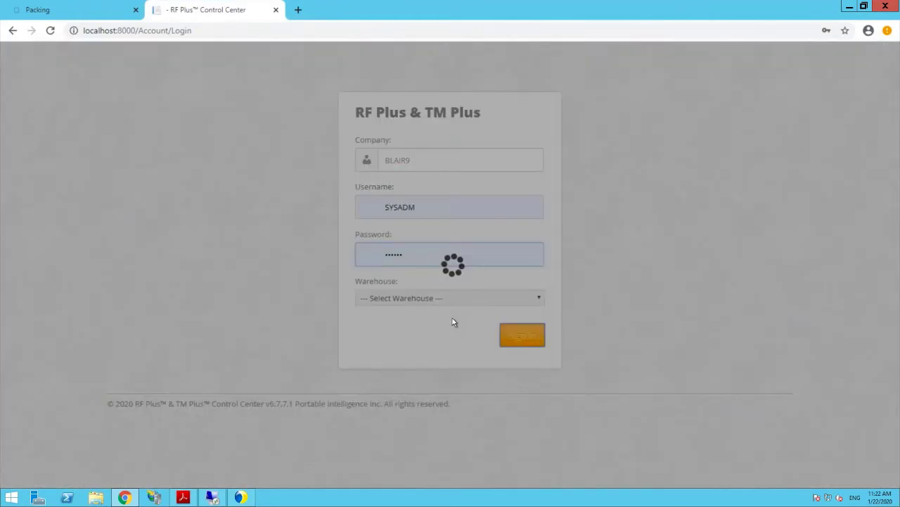
Log out of the RF Plus session that is showing the Packing form
key(ctrl+1)
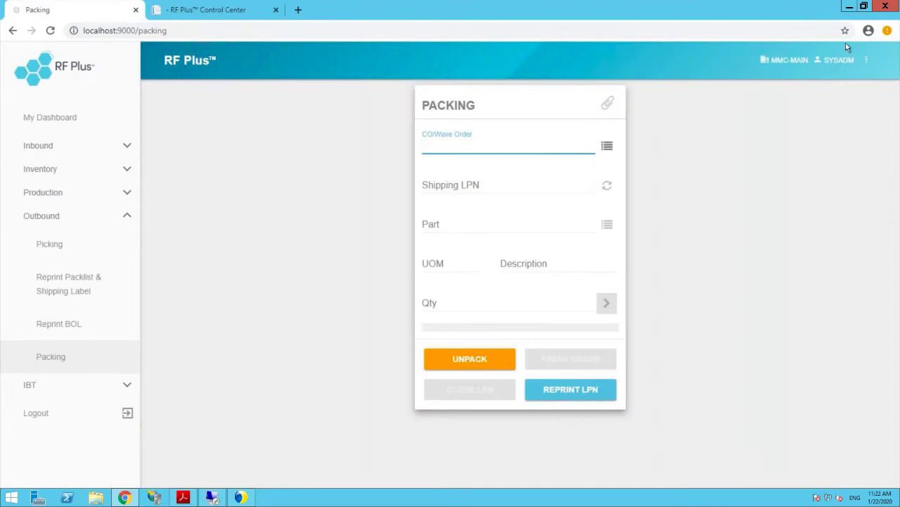
click(866, 60)
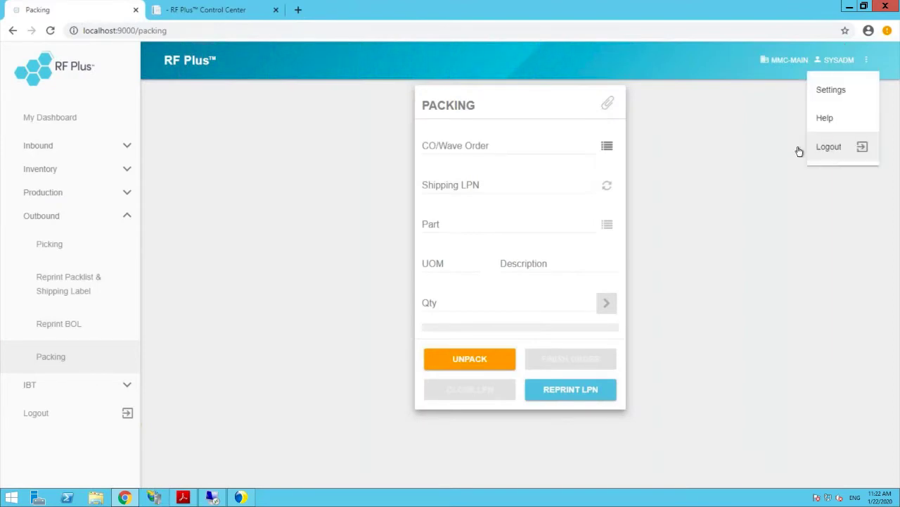
click(823, 147)
Select the MMC-MAIN warehouse on the Control Center login page and sign in
click(201, 17)
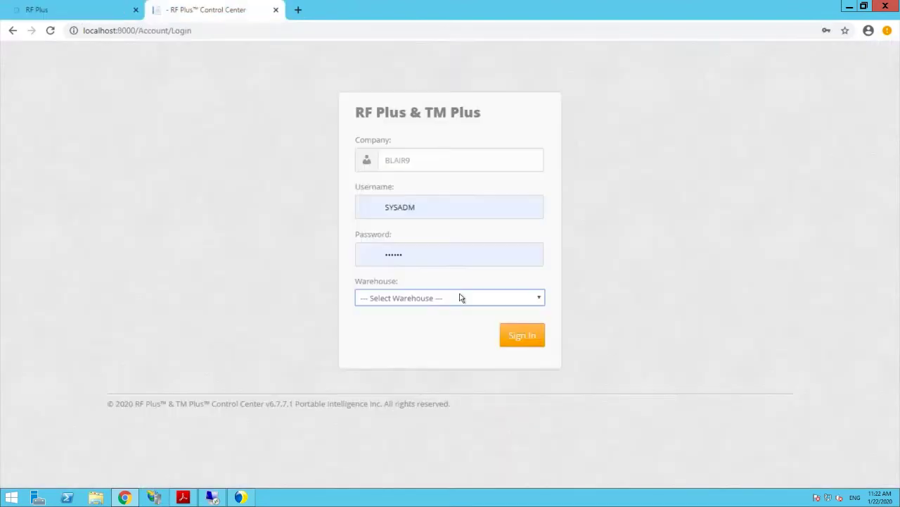
click(461, 298)
click(458, 355)
click(522, 334)
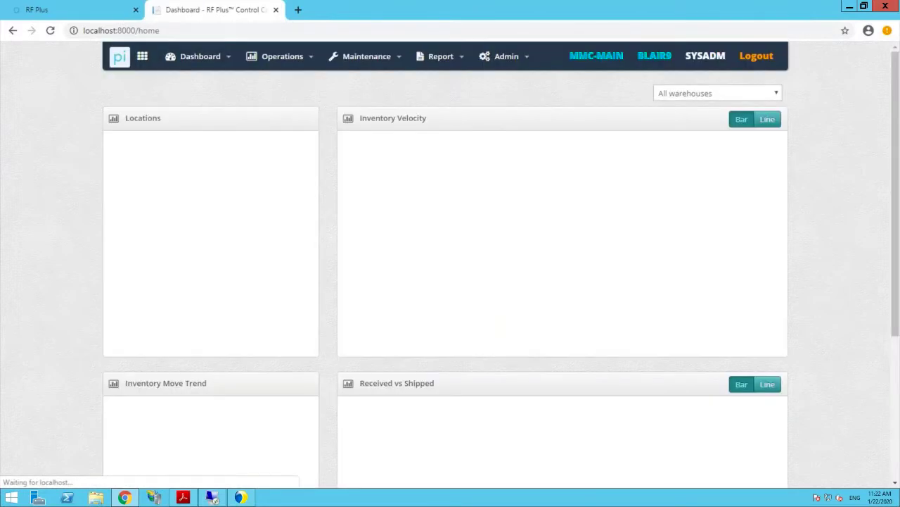
Open the Customer Order page in the Control Center and filter the orders by the customer order number
click(280, 57)
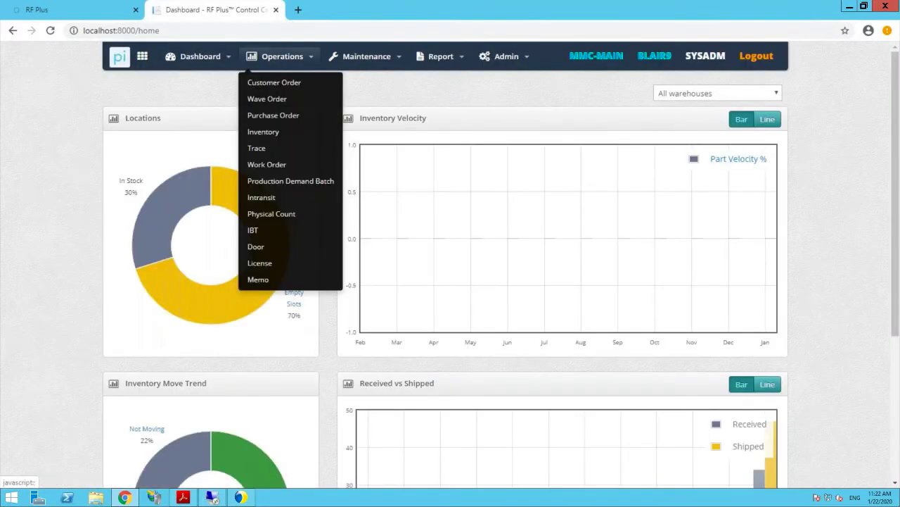
click(286, 84)
click(152, 140)
text(co-lpn51)
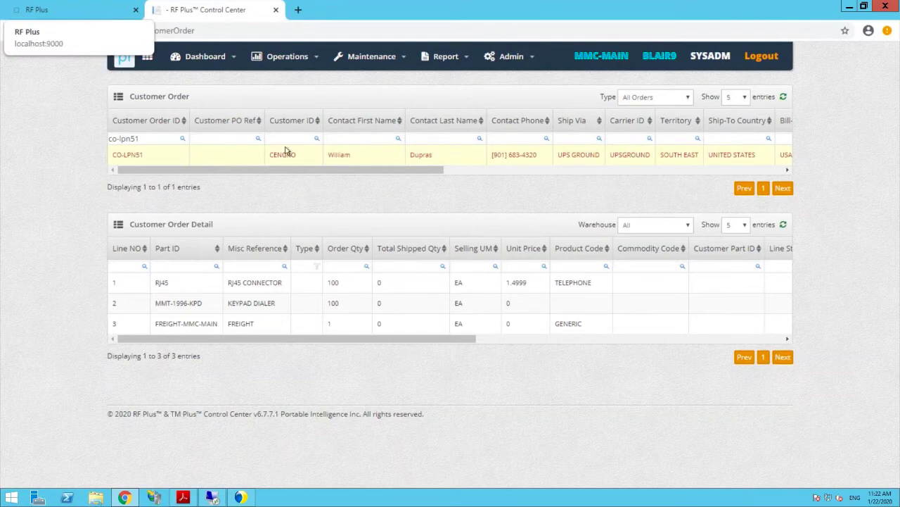
Log in to RF Plus with company BLAIR9, username SYSADM and the account password
key(ctrl+Page_Up)
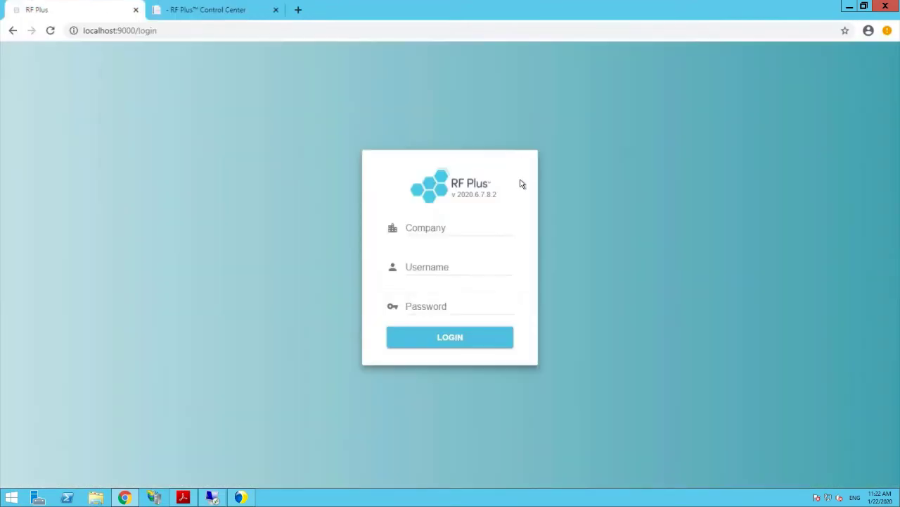
key(Tab)
text(BLAIR)
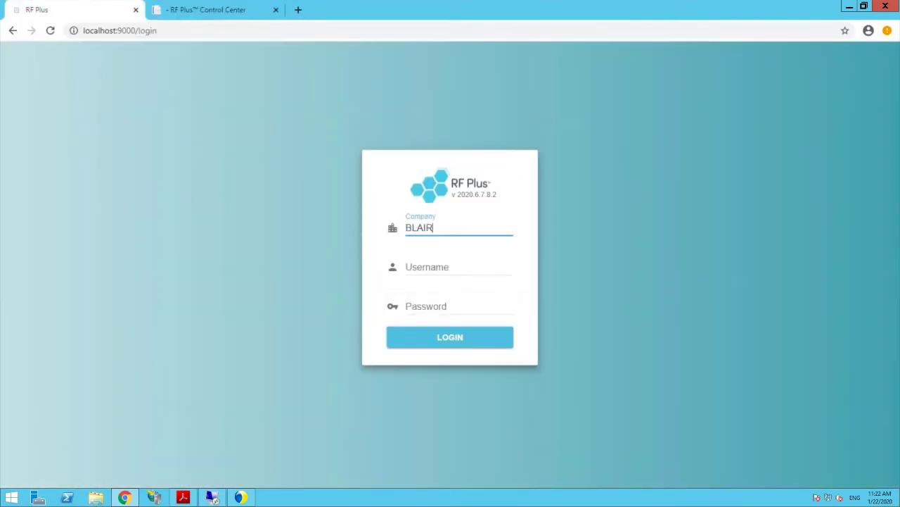
text(9)
key(Tab)
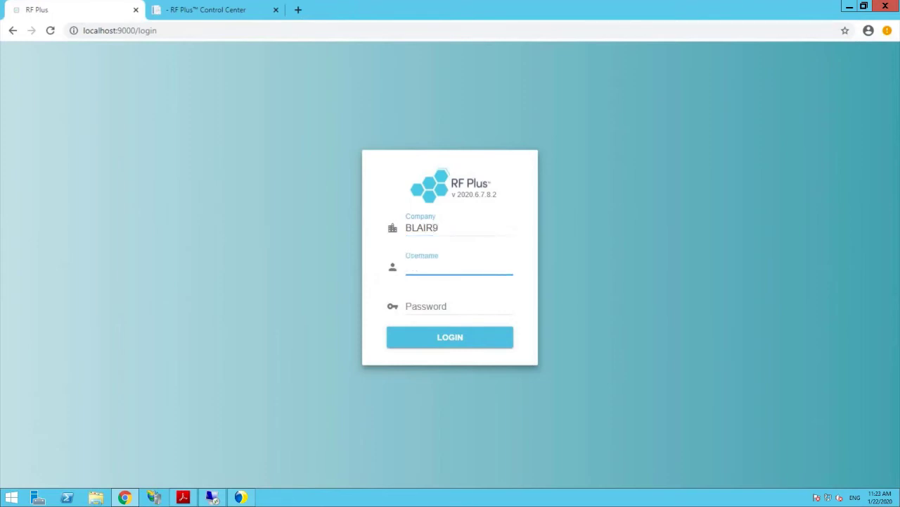
text(SYSADM)
key(Tab)
text(******)
key(Return)
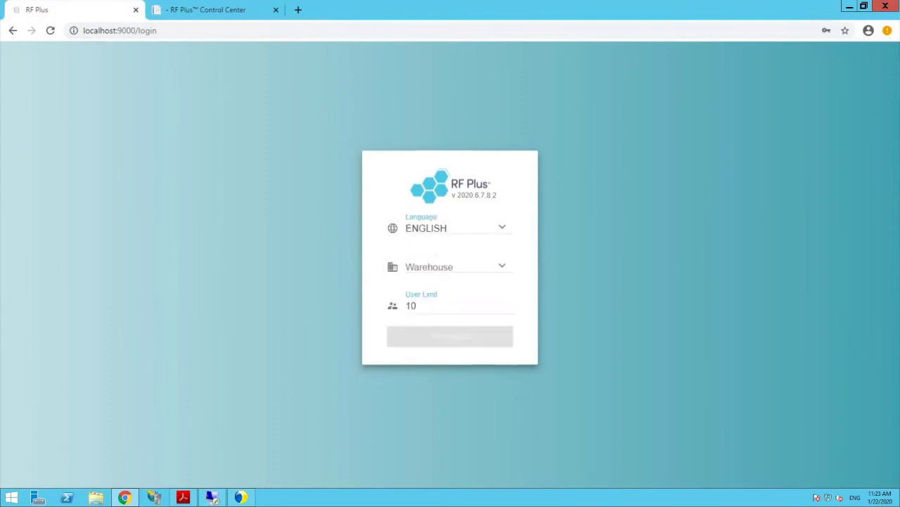
Select the MMC-MAIN warehouse for the RF Plus session and proceed to the dashboard
click(429, 269)
scroll(442, 324, down, 1)
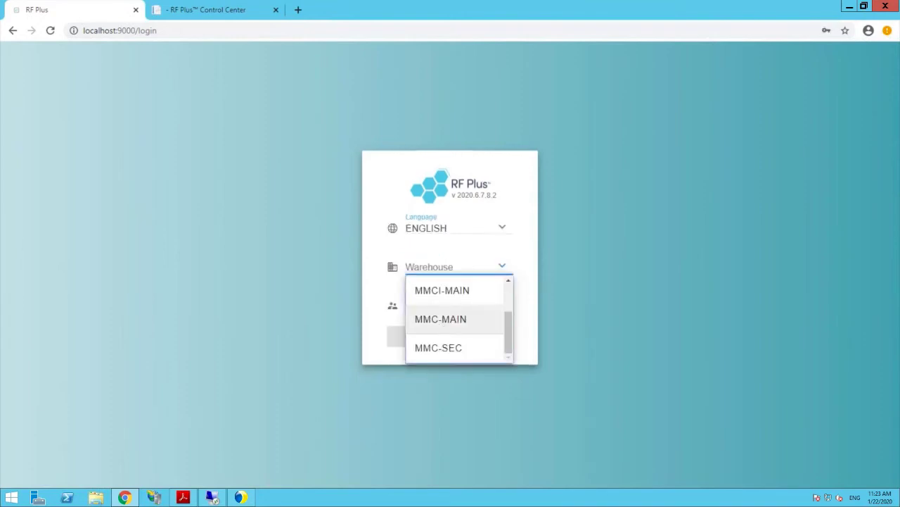
click(443, 326)
click(444, 331)
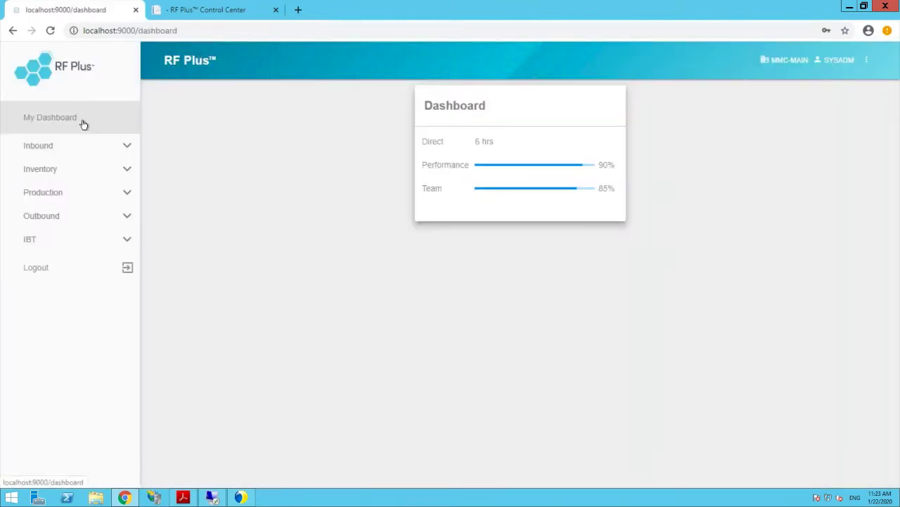
Open the outbound Picking form, view its list of customer orders and close the list
click(85, 223)
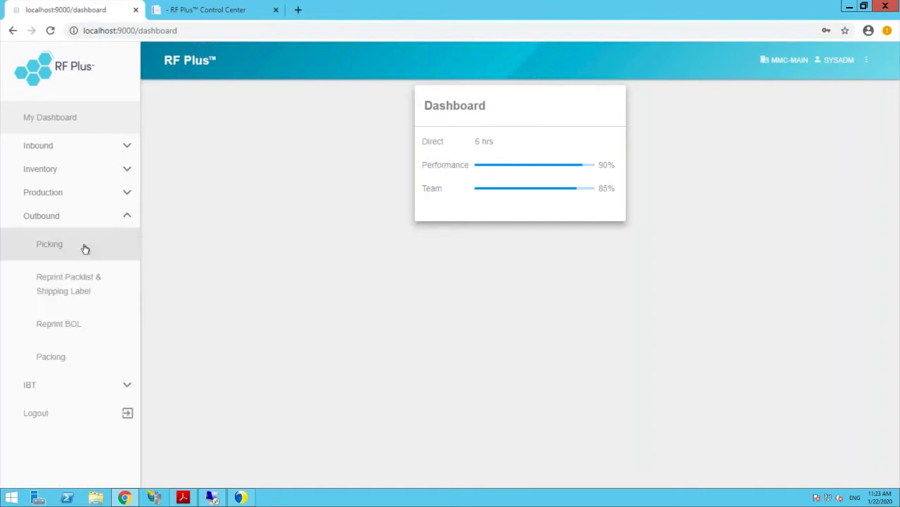
click(85, 250)
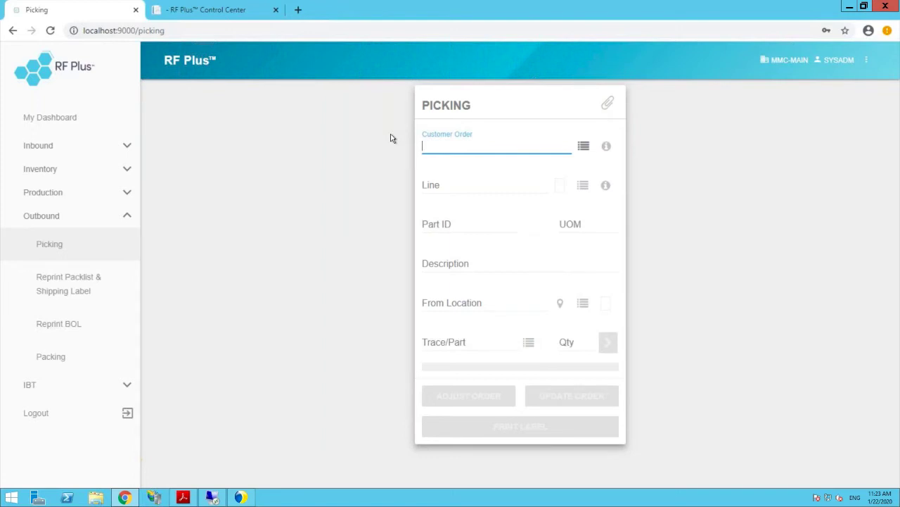
click(584, 146)
mouse_move(651, 1)
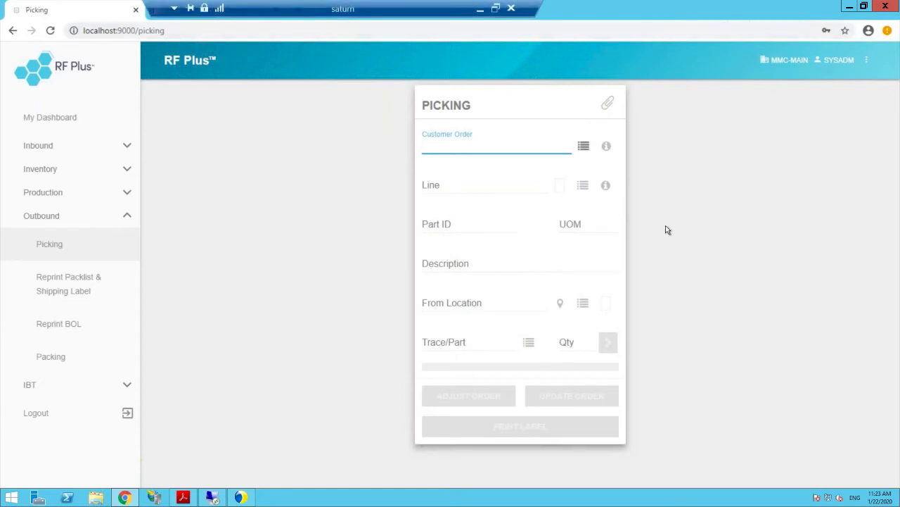
click(585, 152)
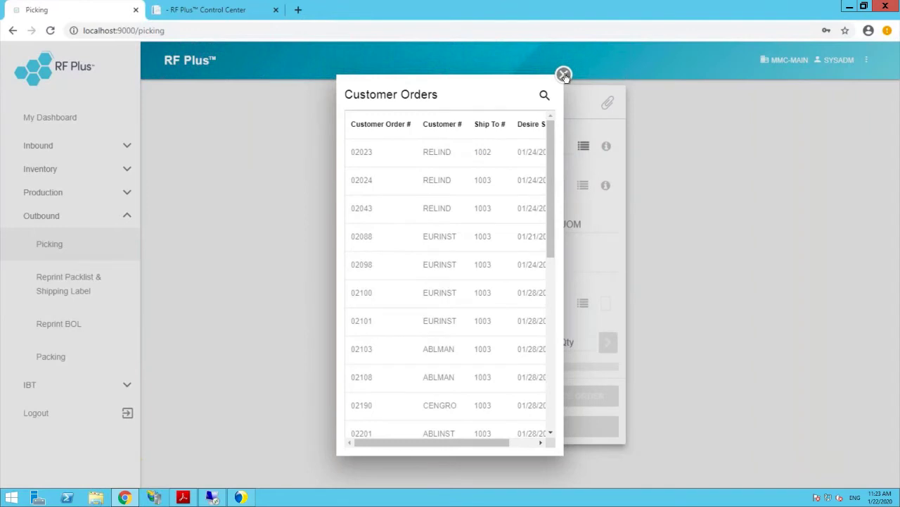
click(565, 74)
Enter the customer order number in the Picking form and select line 1 for part RJ45
click(487, 147)
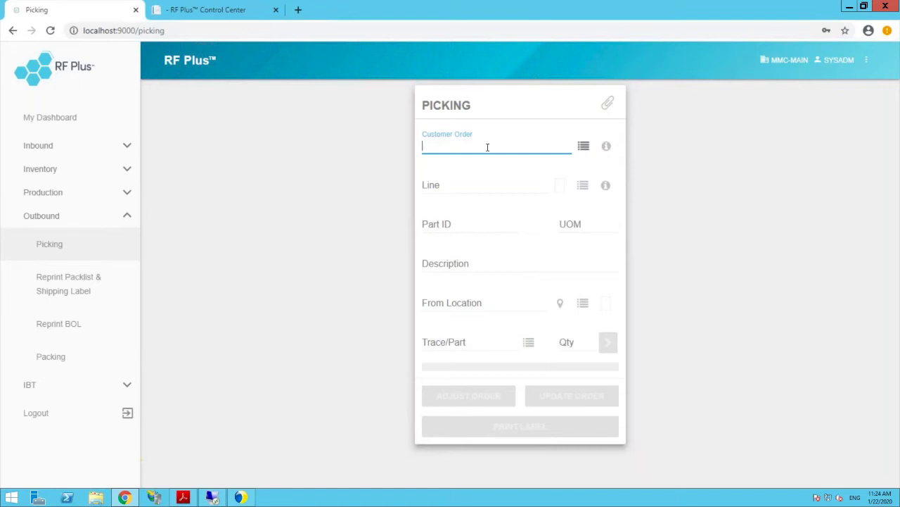
text(CO-LPN51)
key(Return)
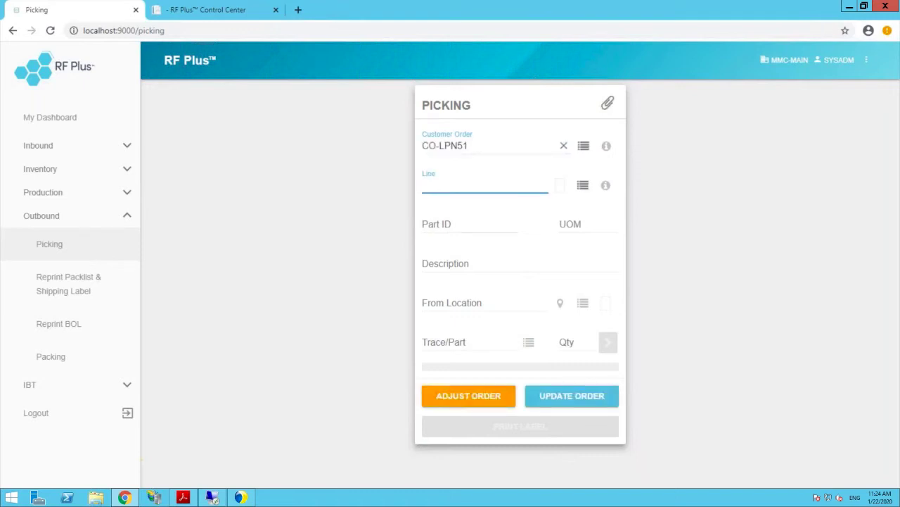
click(583, 187)
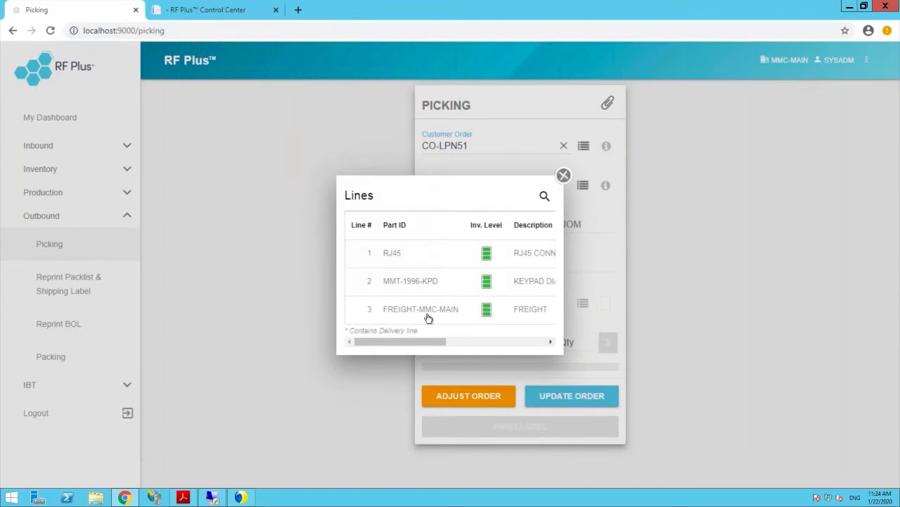
click(457, 253)
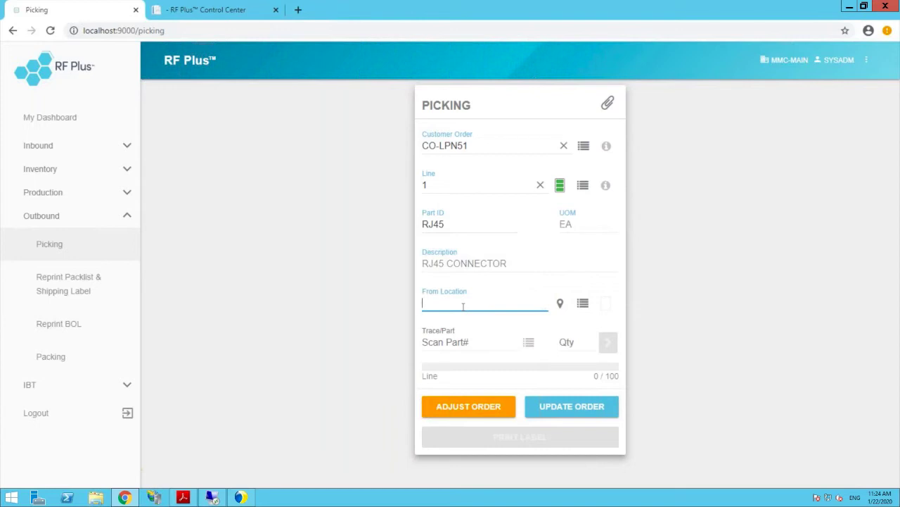
Pick a quantity of 100 of part RJ45 from location B123 and submit the pick
text(B123)
key(Return)
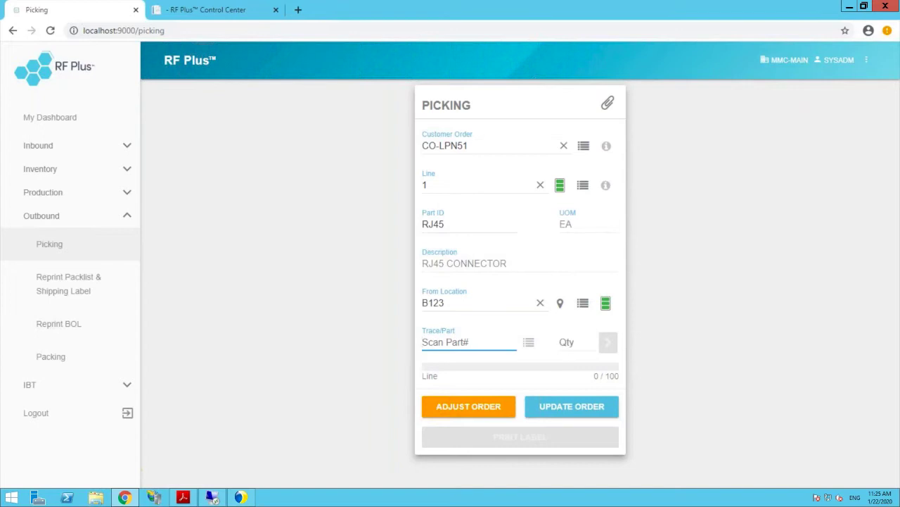
text(RJ45)
key(Return)
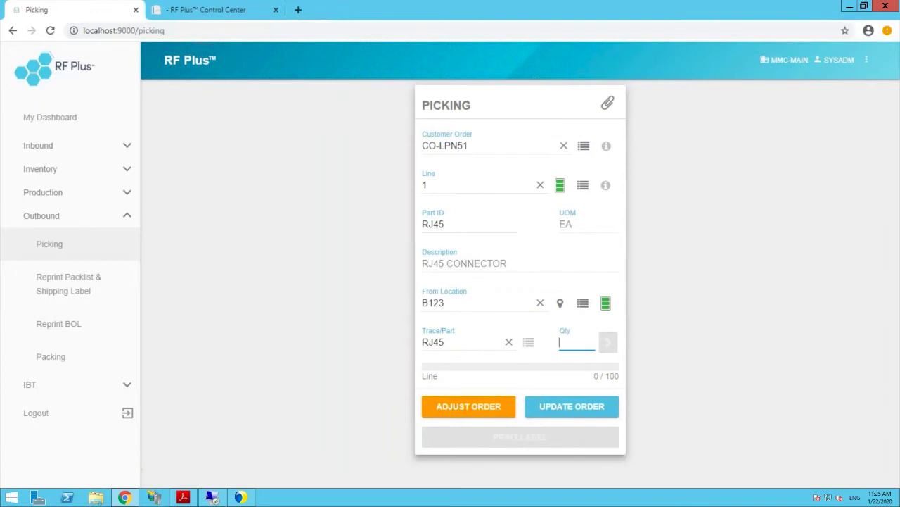
text(100)
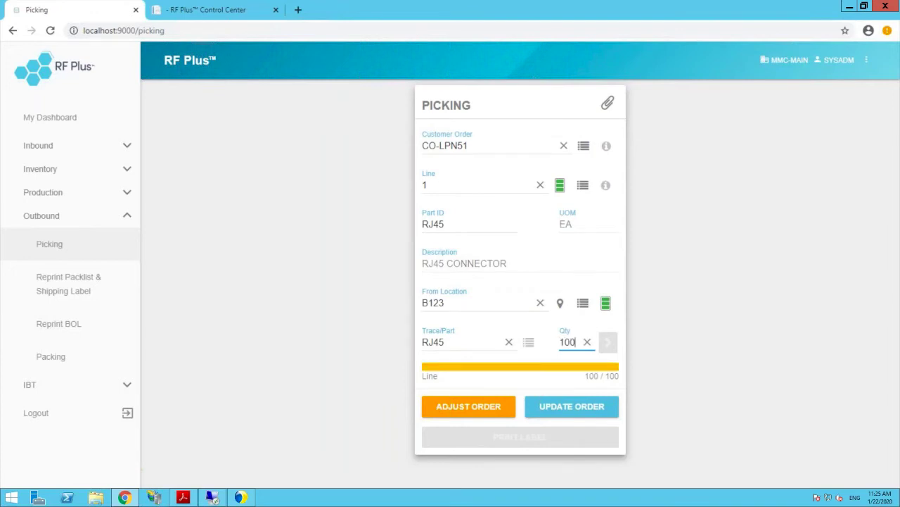
key(BackSpace)
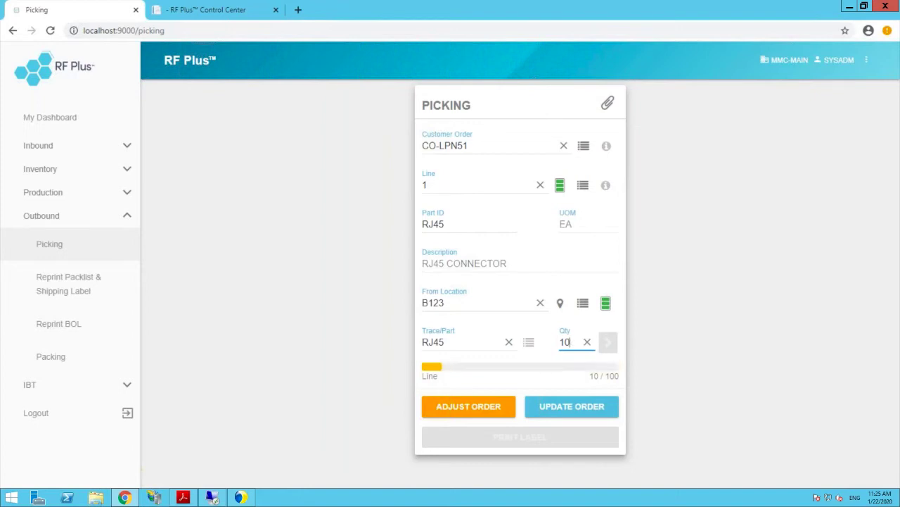
text(0)
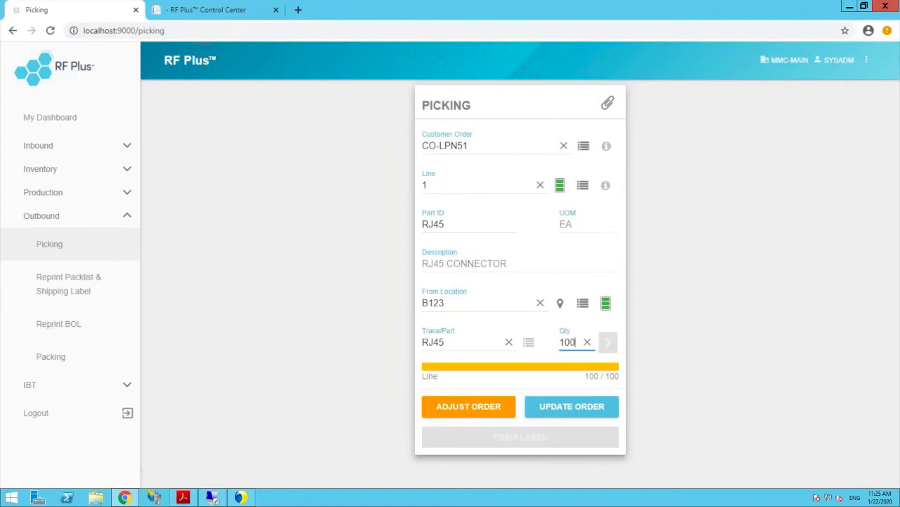
key(Tab)
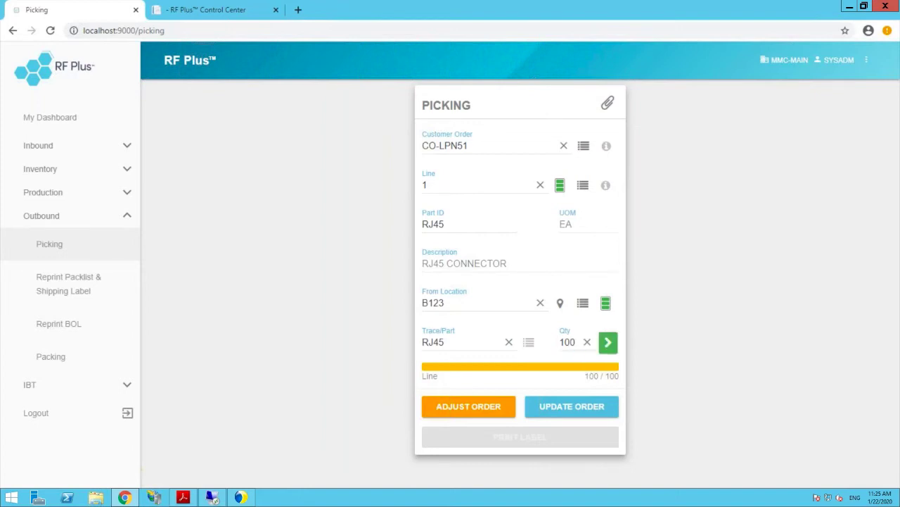
click(608, 349)
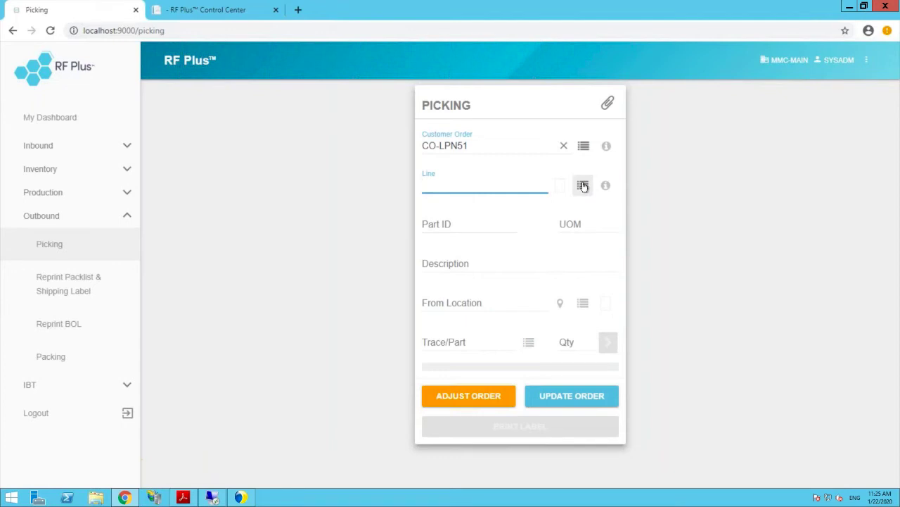
Pick a quantity of 100 of part MMT-1996-KPD on line 2 from location B123 with trace KPD12110 and submit the pick
click(583, 185)
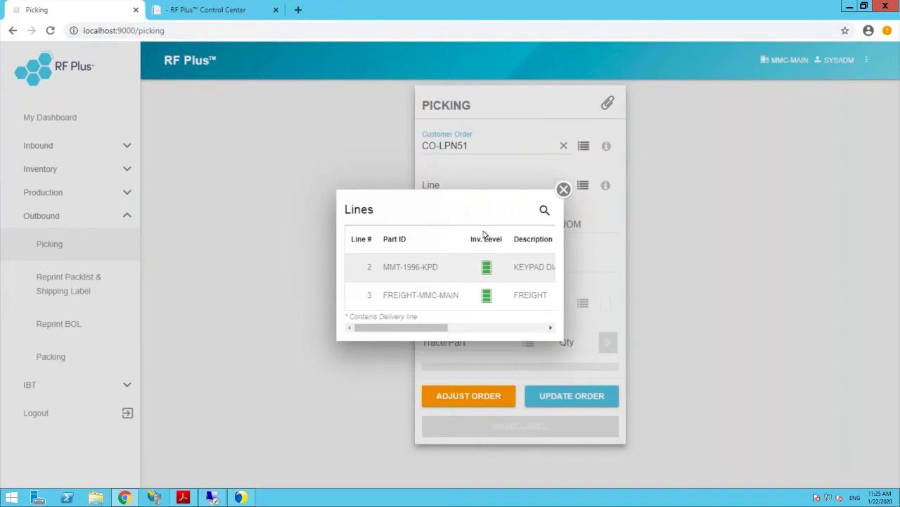
click(524, 266)
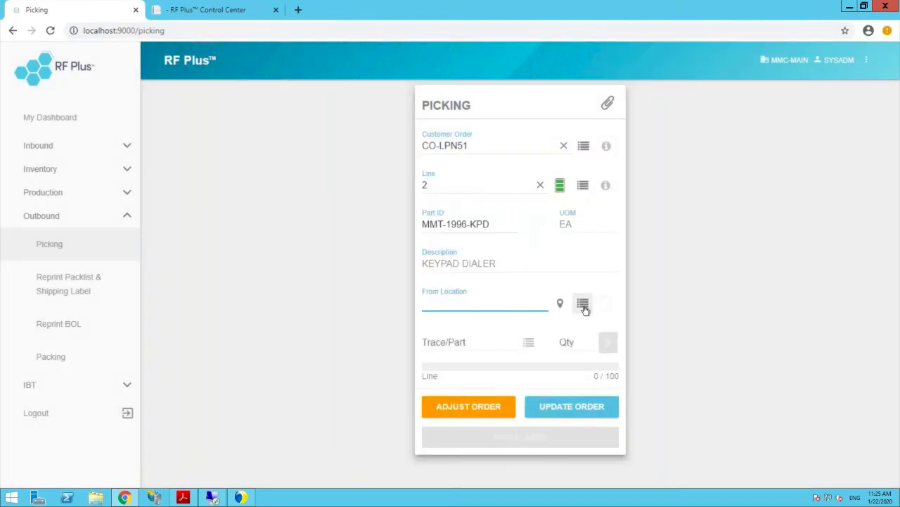
click(583, 307)
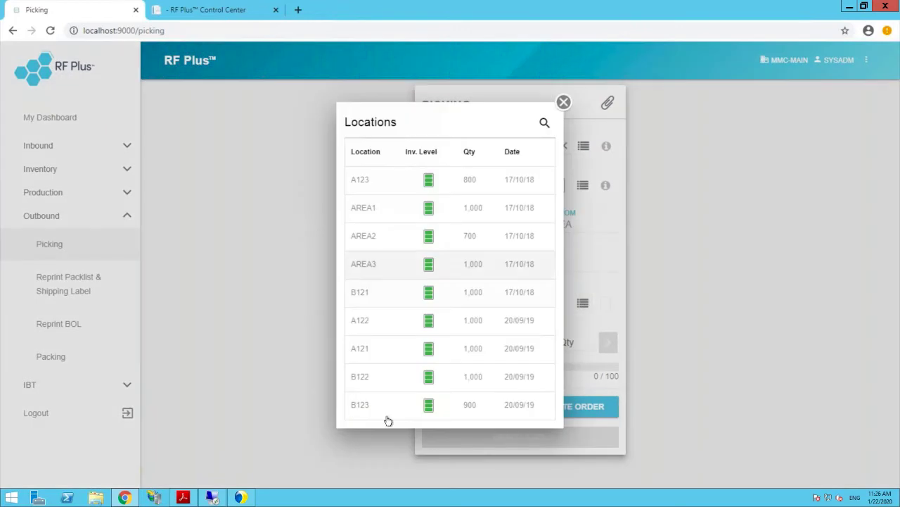
click(387, 408)
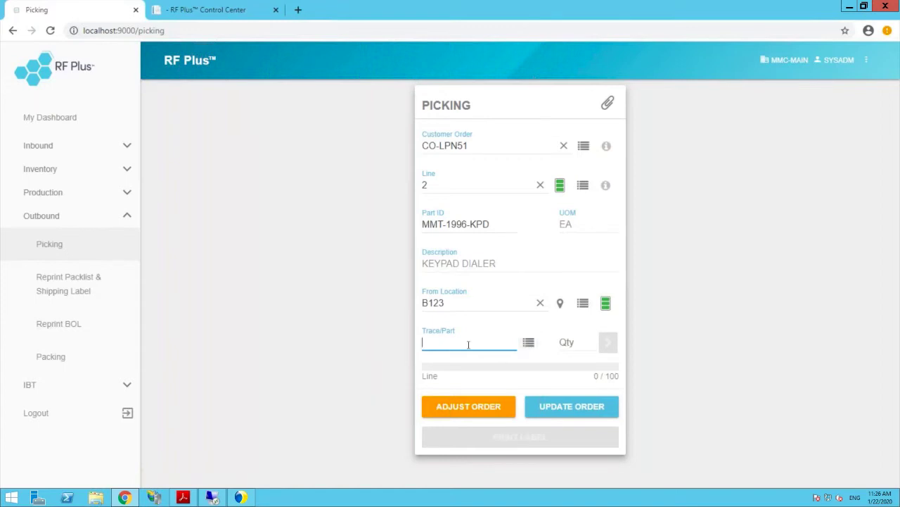
text(KPD12110)
key(Return)
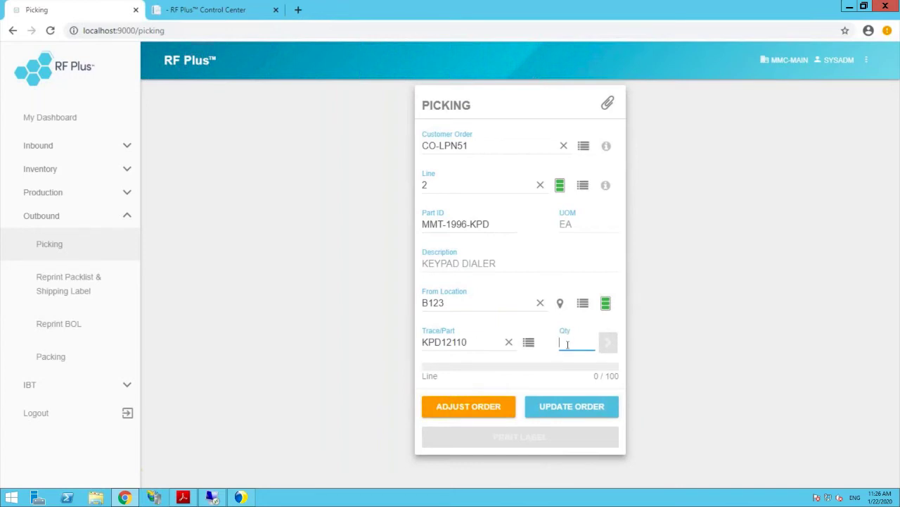
text(100)
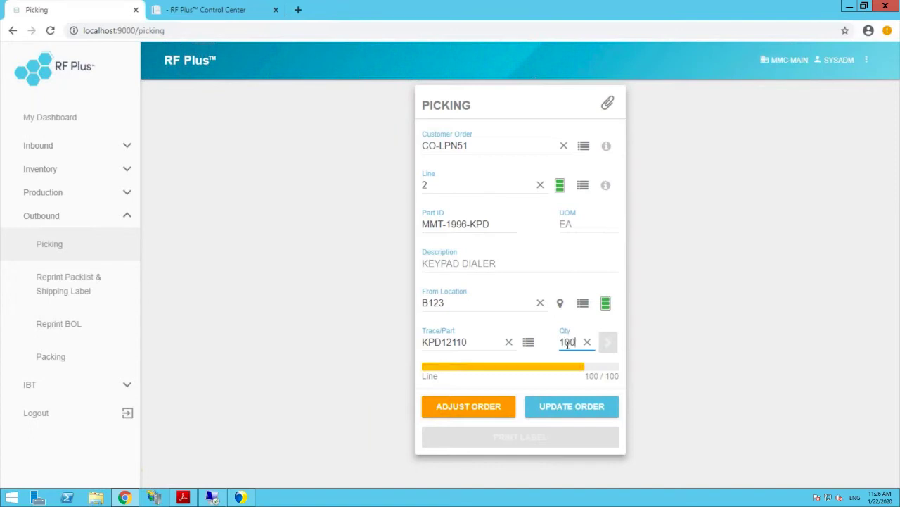
click(609, 344)
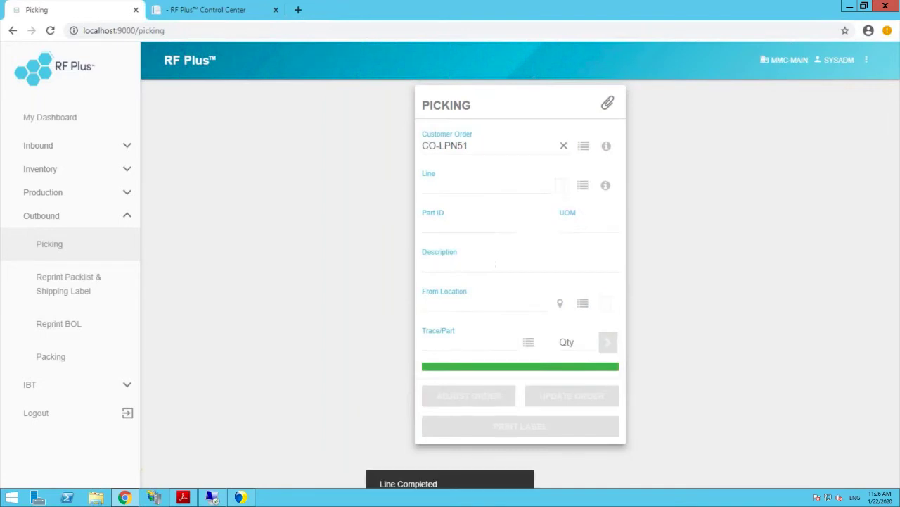
Pick a quantity of 1 of FREIGHT-MMC-MAIN on line 3 from location MMC-MAIN and finish the order without printing the packlist
click(582, 304)
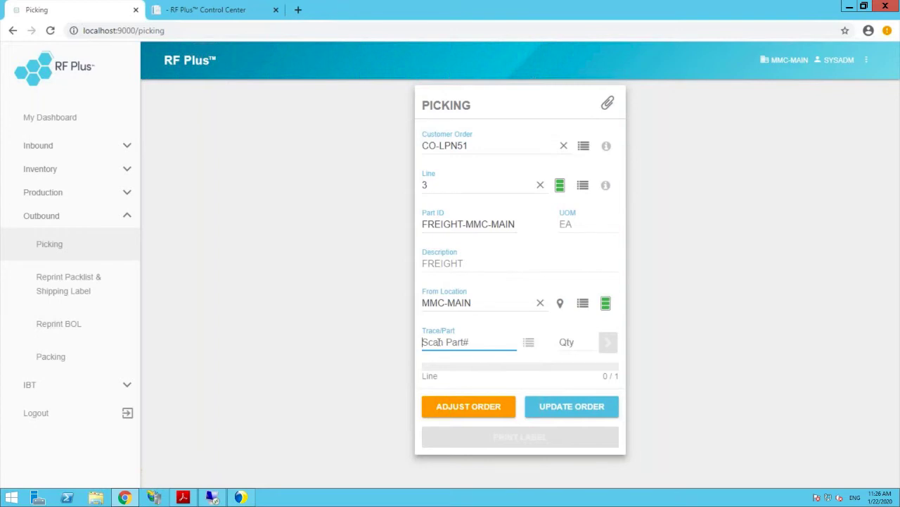
text(FREIGHT-MMC-MAIN)
key(Return)
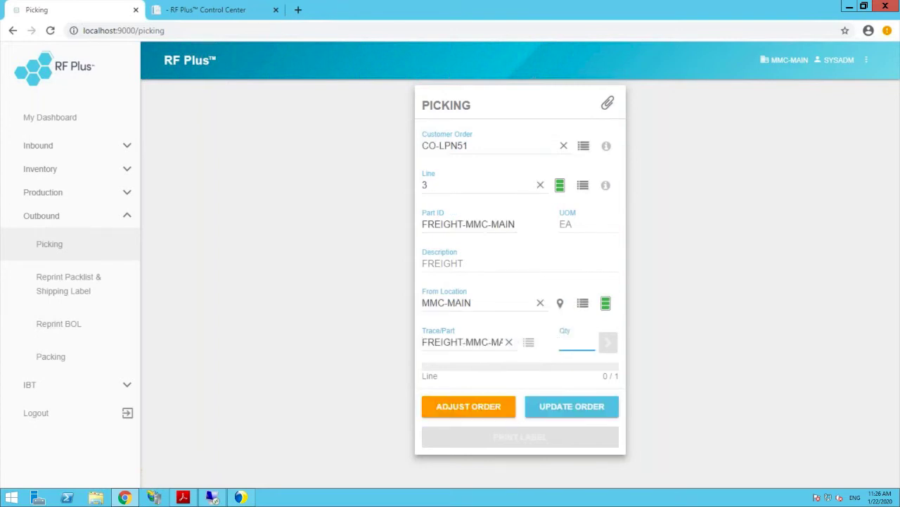
text(1)
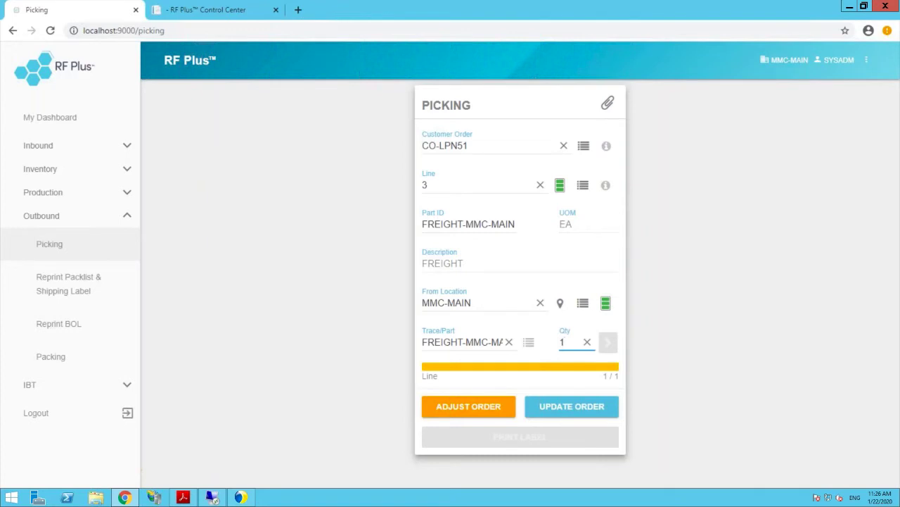
key(Tab)
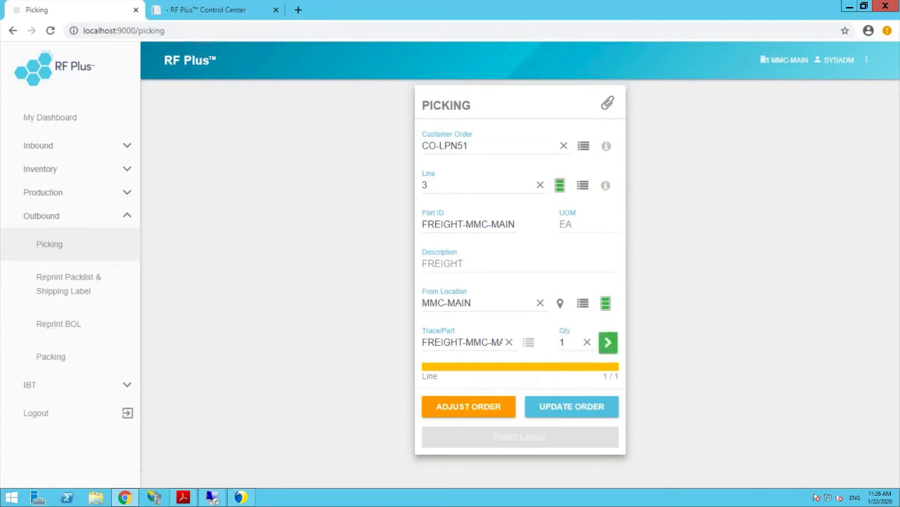
click(609, 344)
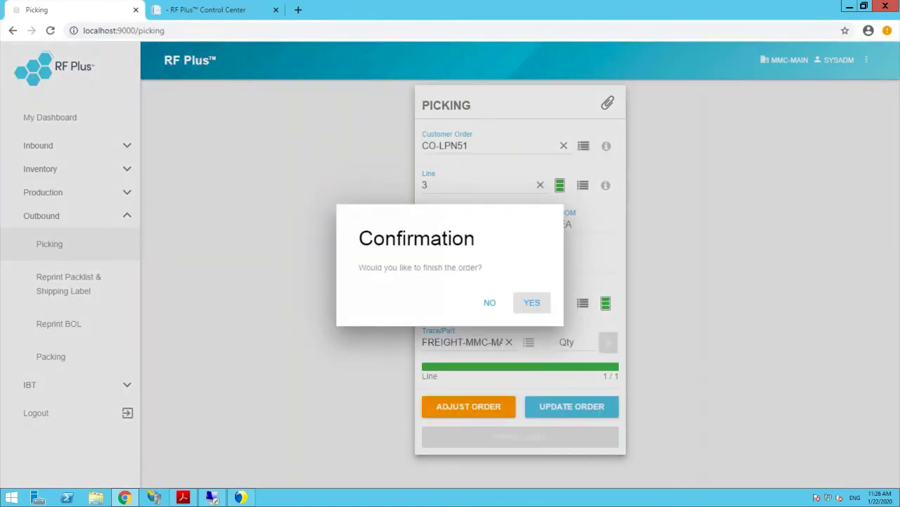
click(532, 304)
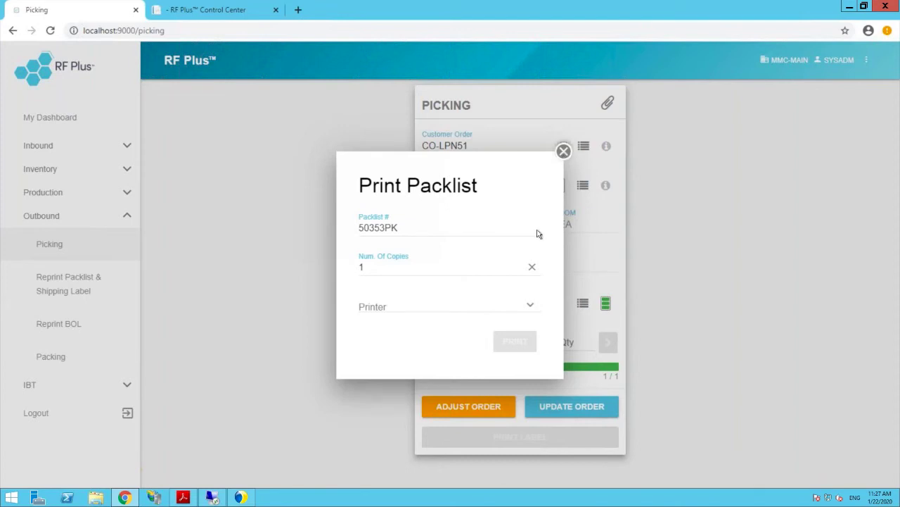
click(307, 352)
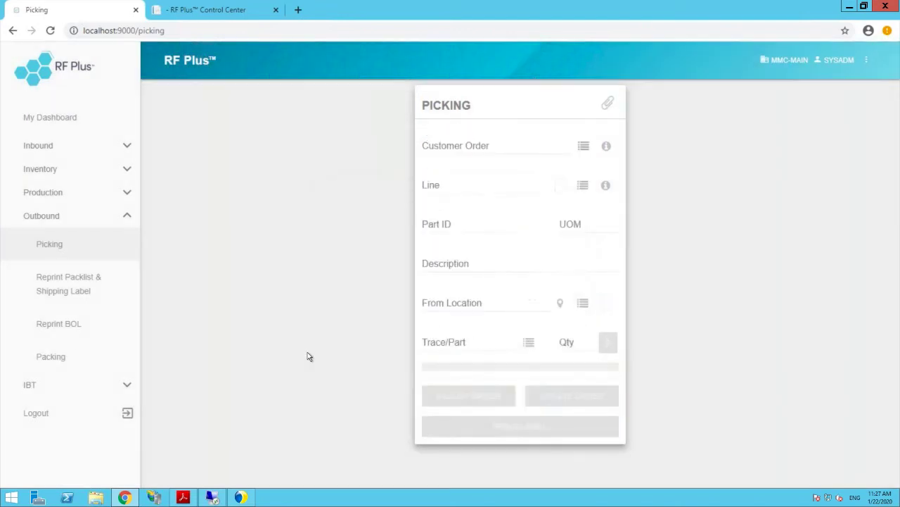
Open the outbound Packing form, select the picked customer order and generate an automatic shipping LPN
click(82, 361)
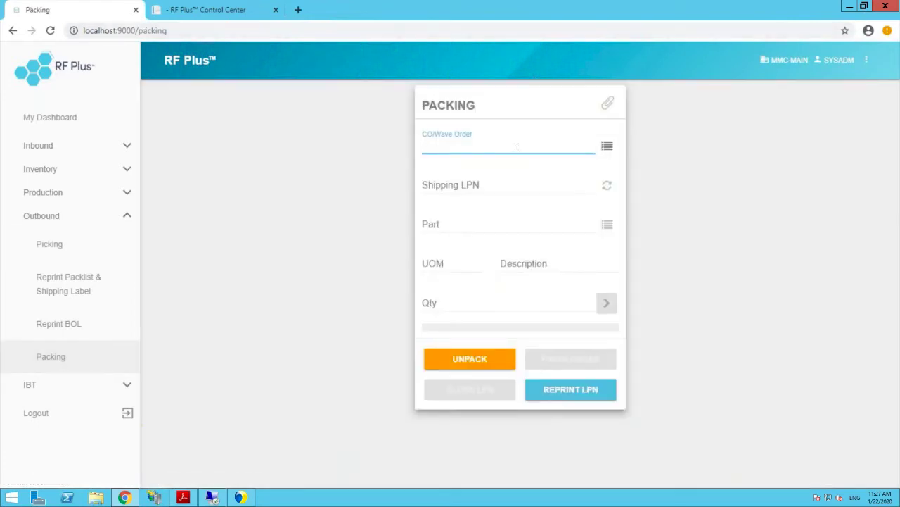
click(604, 150)
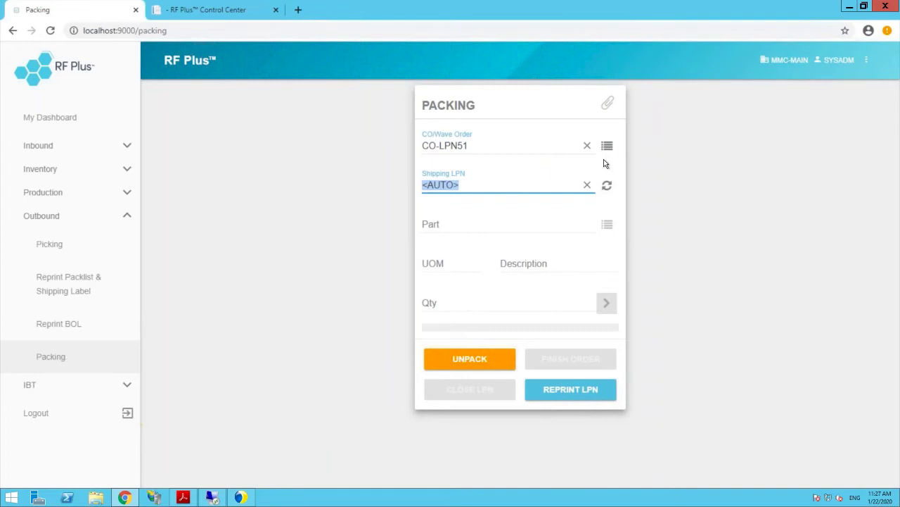
key(Return)
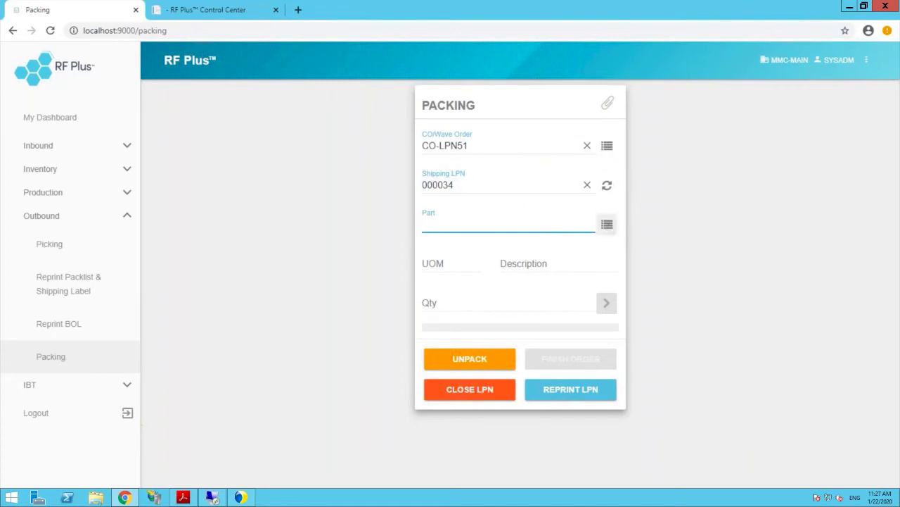
Pack a quantity of 100 of part RJ45 into the shipping LPN after checking the order's parts list
click(606, 223)
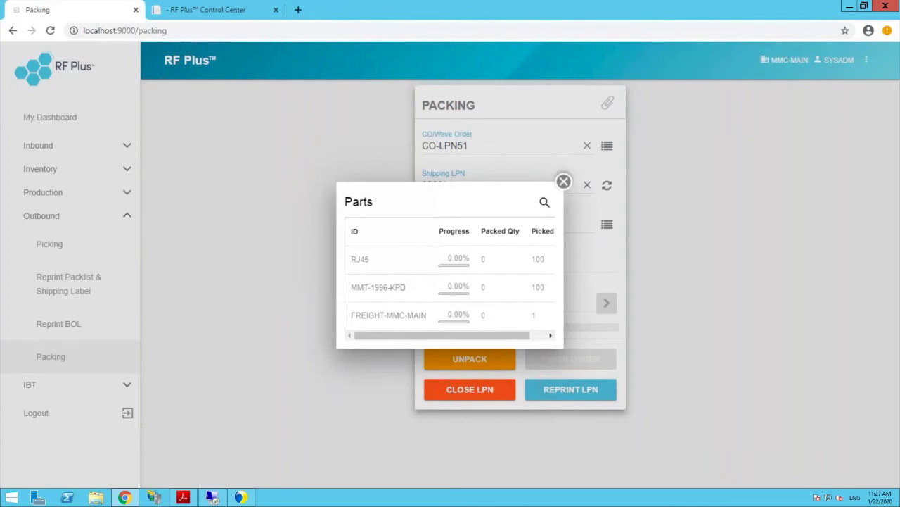
click(563, 181)
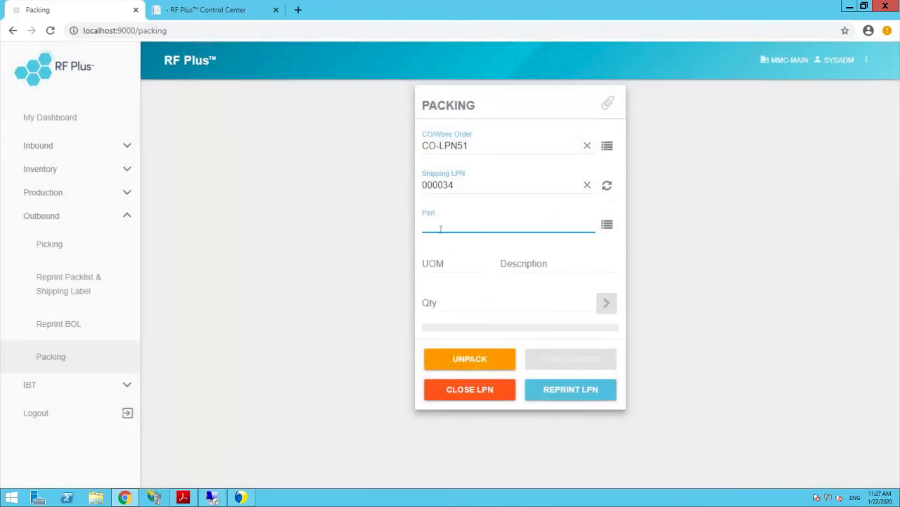
text(RJ45)
key(Return)
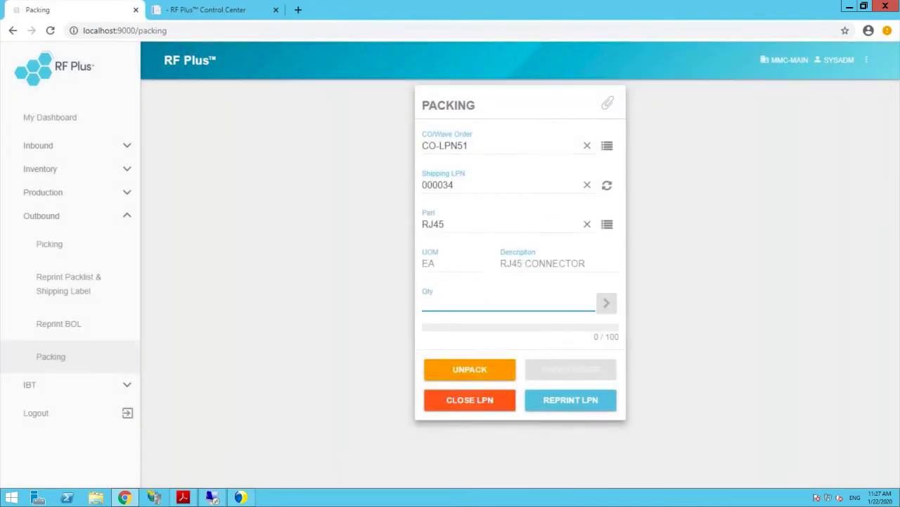
text(100)
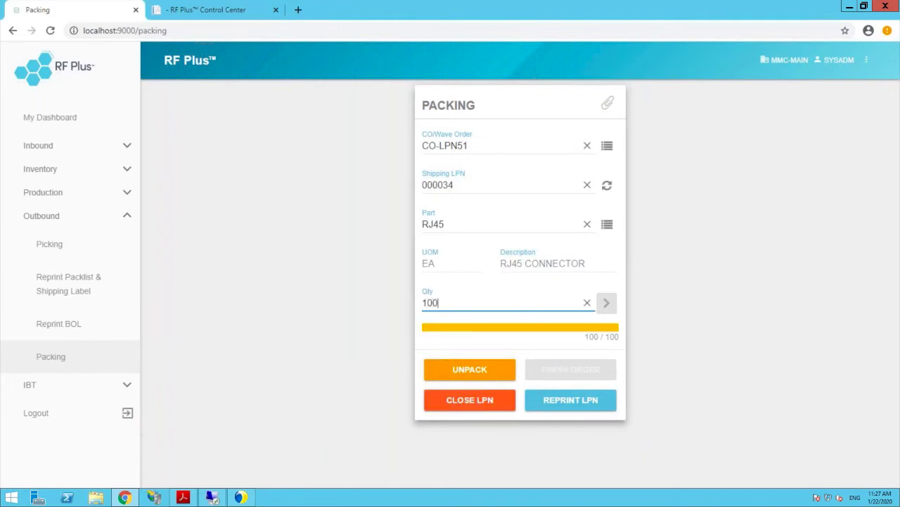
click(606, 303)
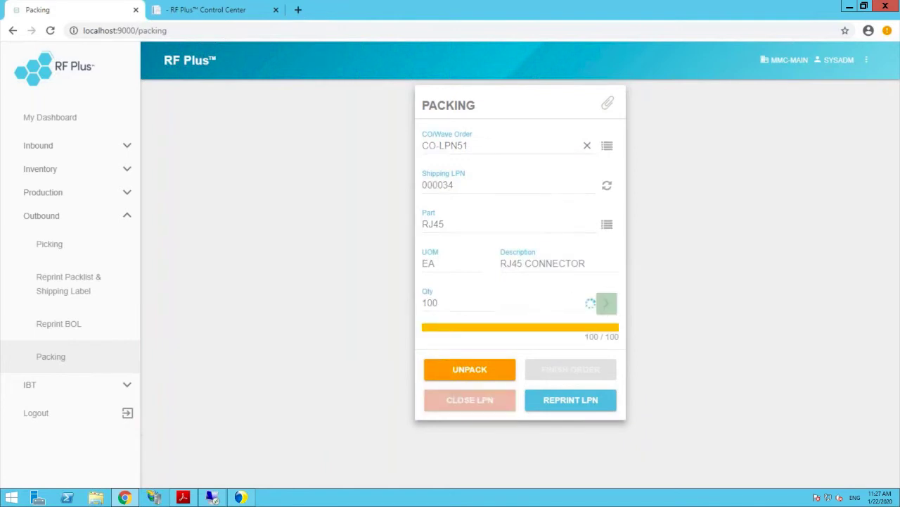
Generate another automatic shipping LPN and pack a quantity of 100 of part MMT-1996-KPD with trace KPD12110 into it
click(605, 186)
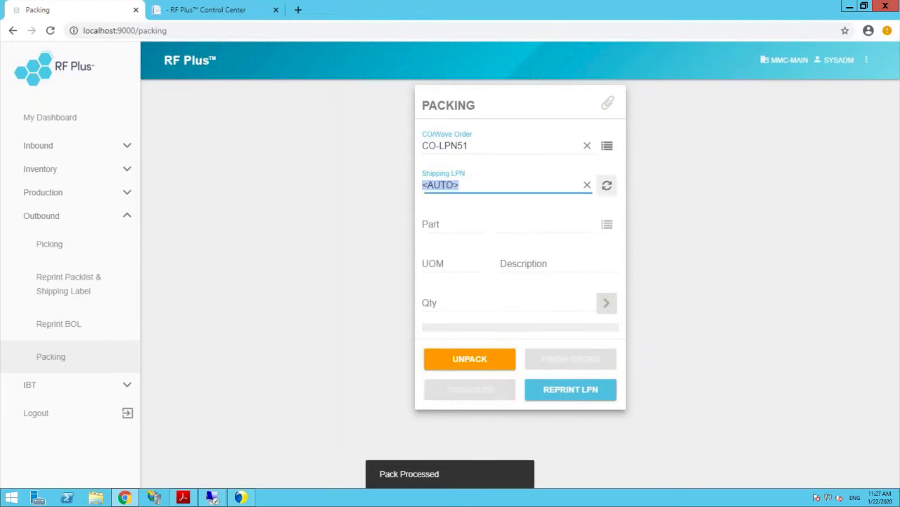
click(607, 226)
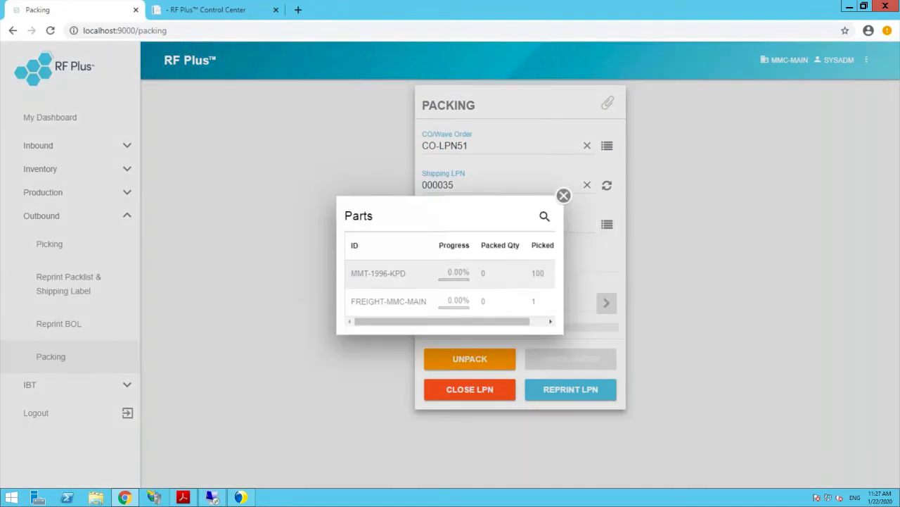
click(538, 274)
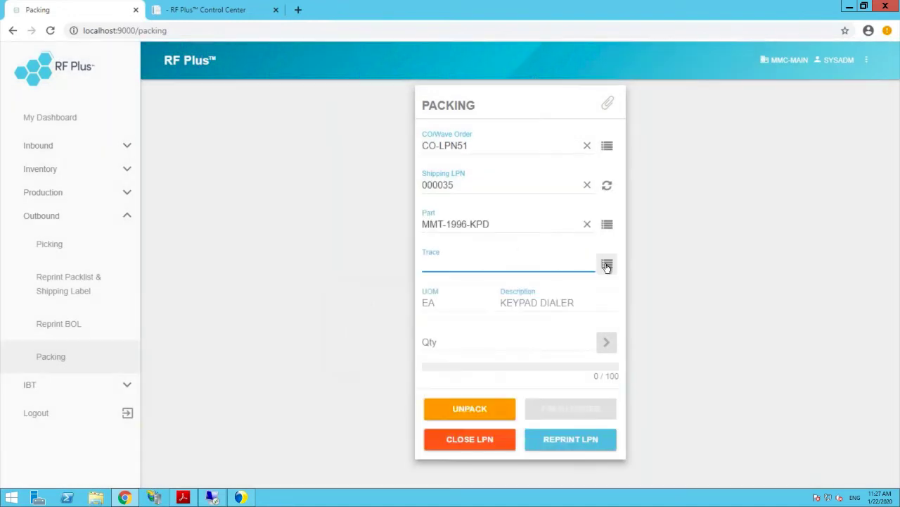
text(KPD12110)
key(Return)
text(1)
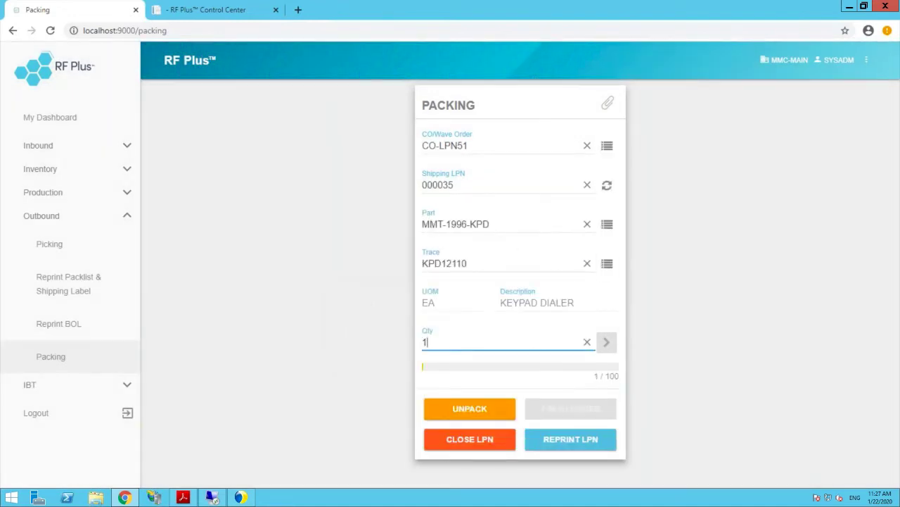
text(00)
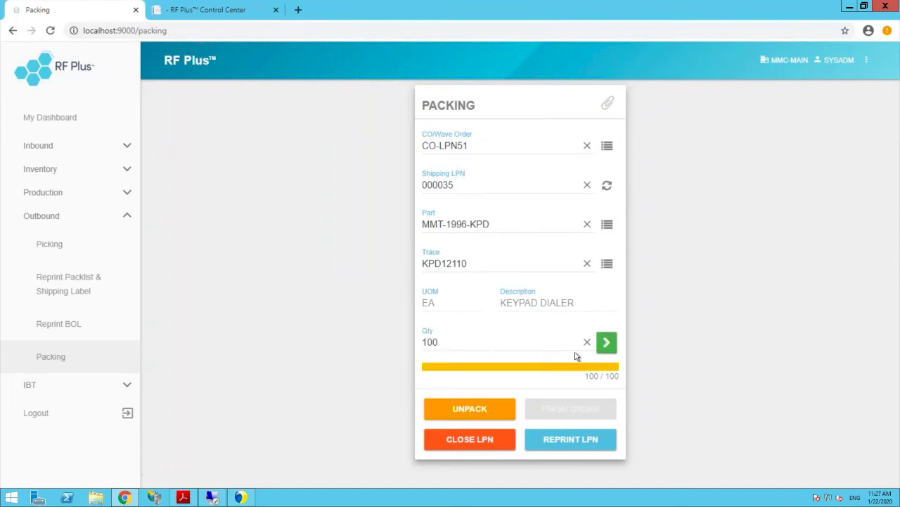
click(606, 343)
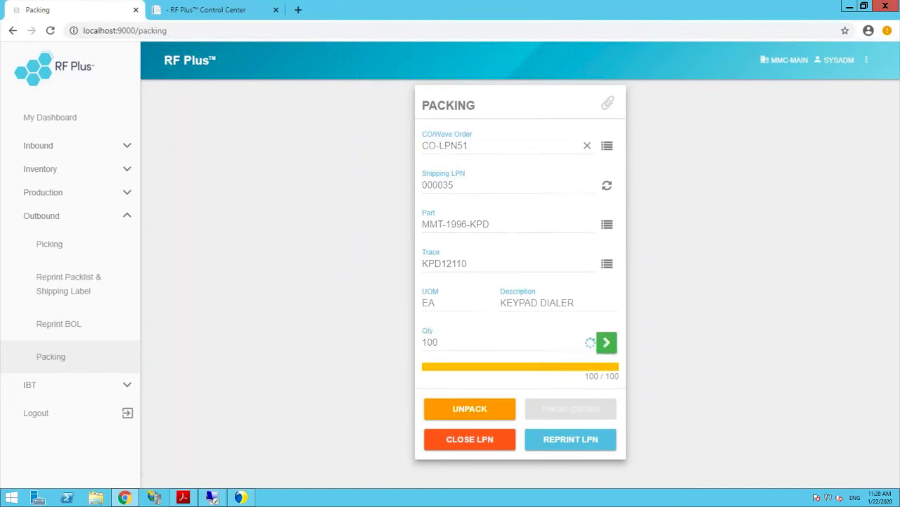
Pack a quantity of 1 of FREIGHT-MMC-MAIN into the same shipping LPN and close the order with its LPNs
click(607, 225)
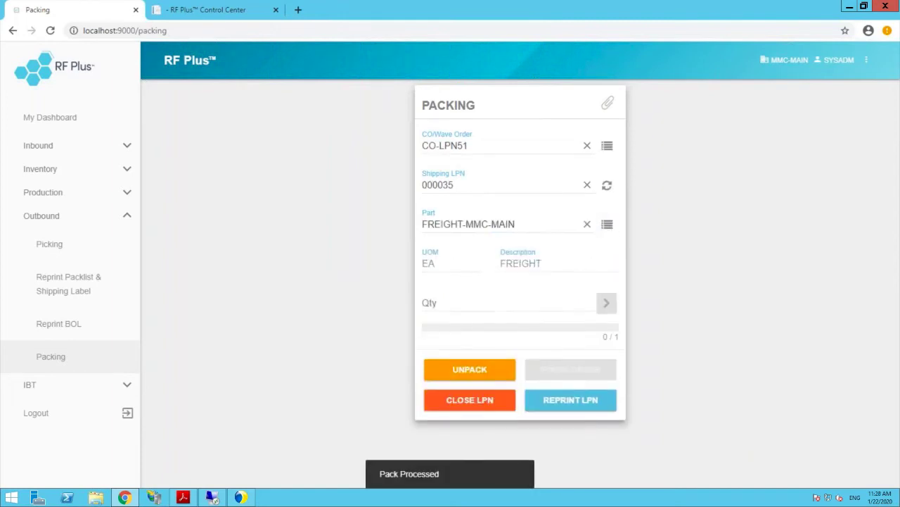
click(563, 303)
text(1)
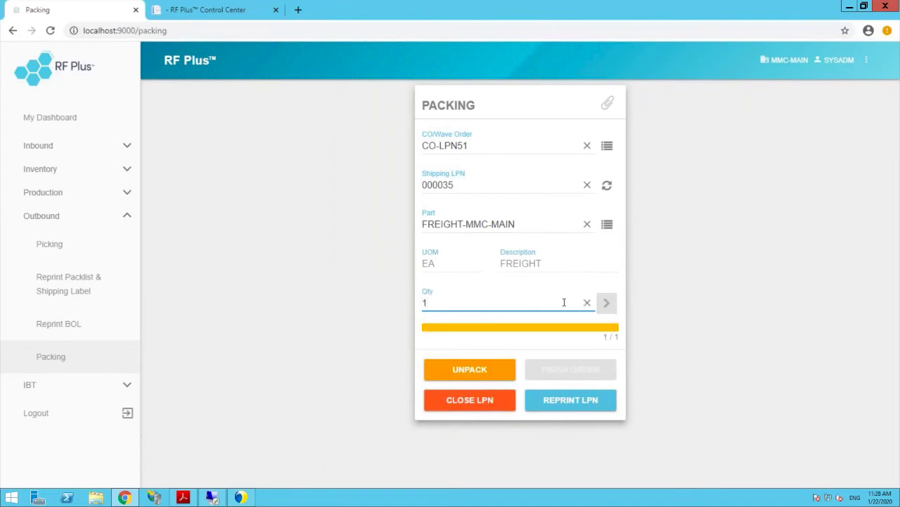
key(Tab)
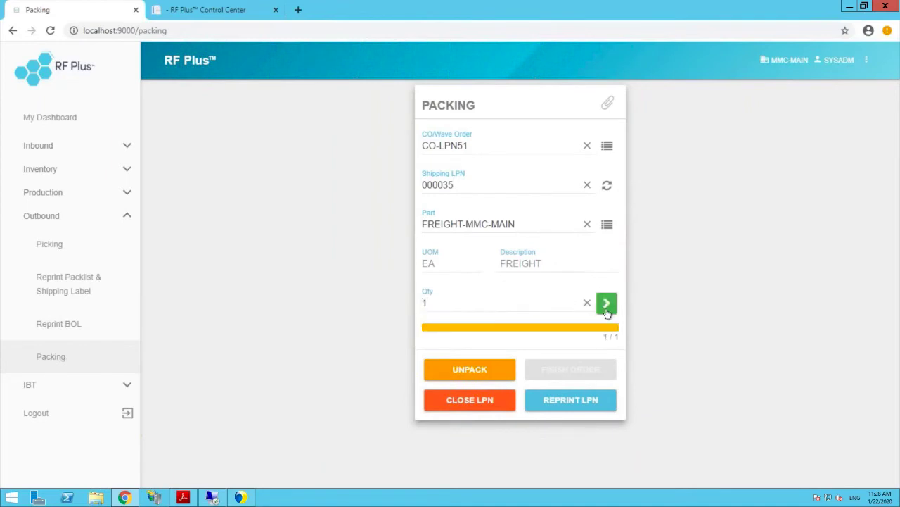
click(607, 304)
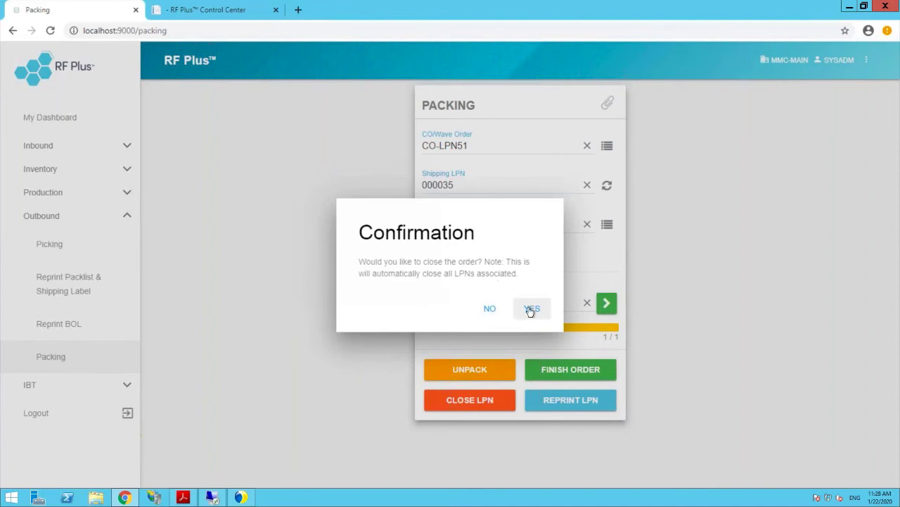
key(Return)
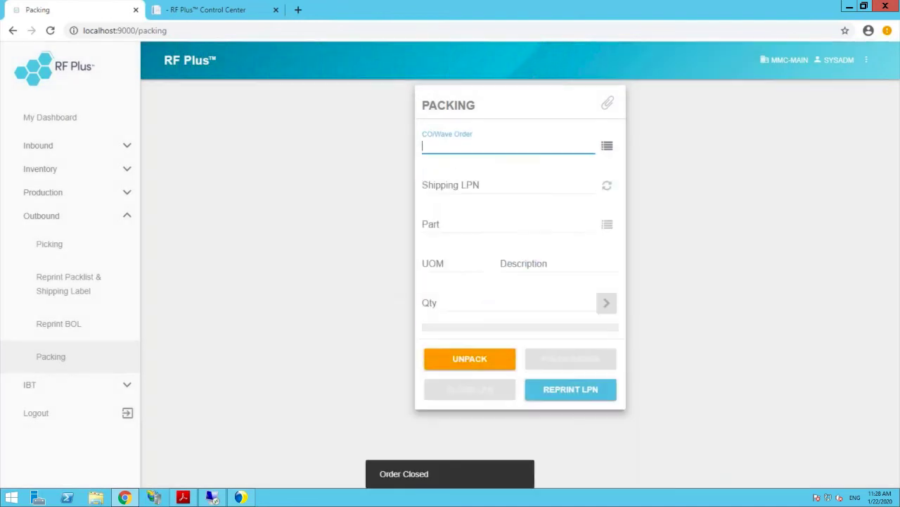
Switch to the StarShip Parcel new shipment window and minimize the browser behind it
click(239, 498)
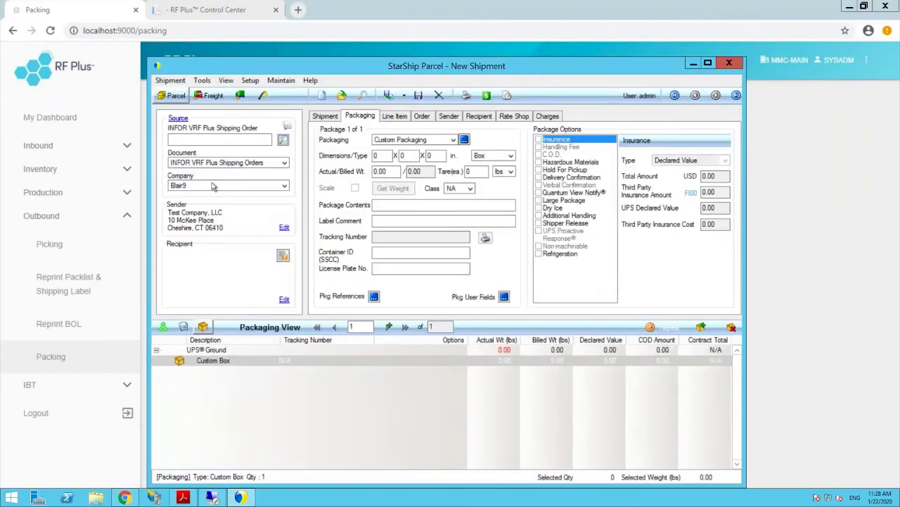
click(837, 13)
click(847, 8)
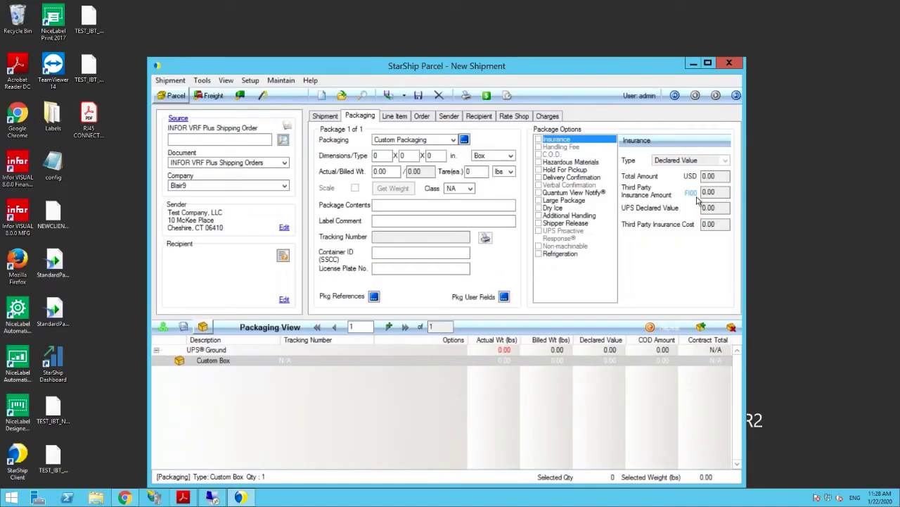
Maximize the StarShip shipment window and load the source document of the customer order packed on 01/22/2020
double_click(424, 71)
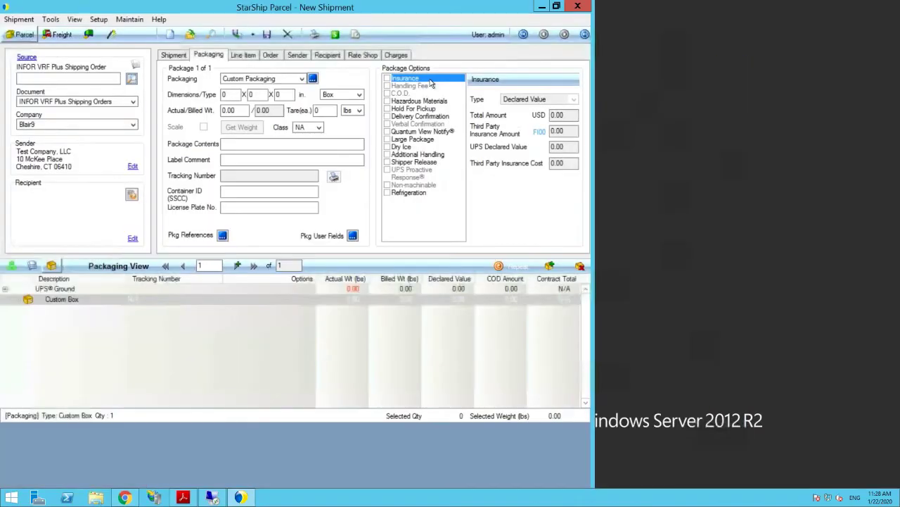
click(131, 80)
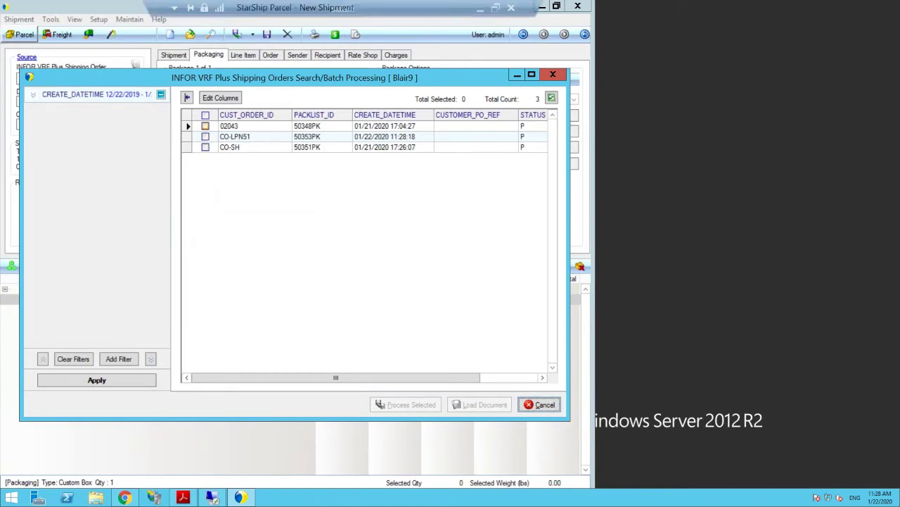
click(205, 127)
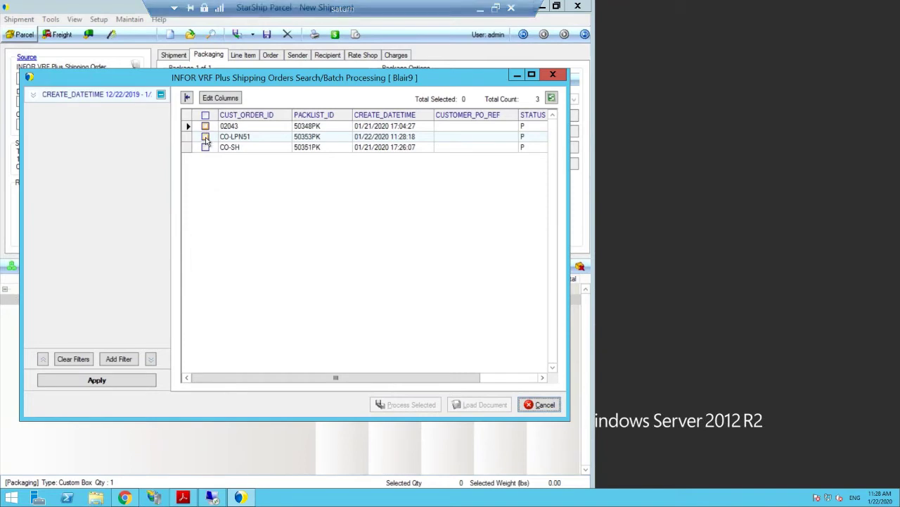
click(205, 138)
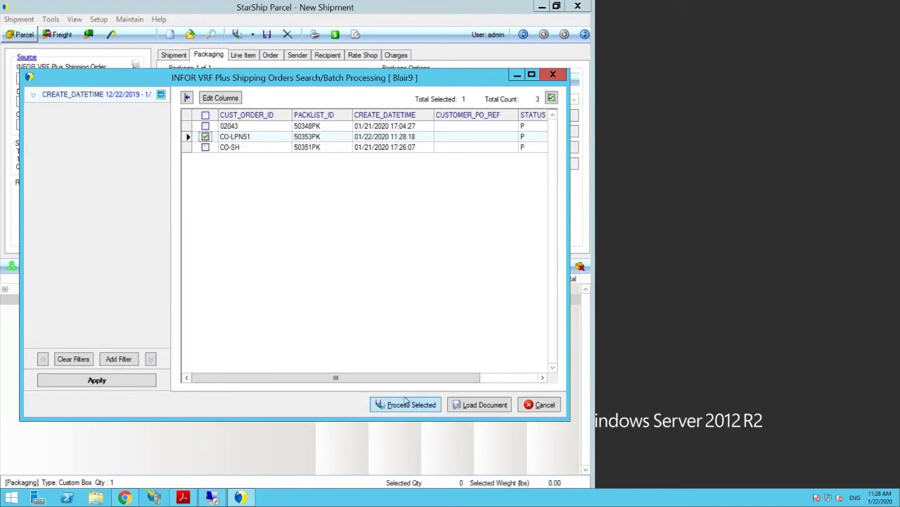
click(477, 407)
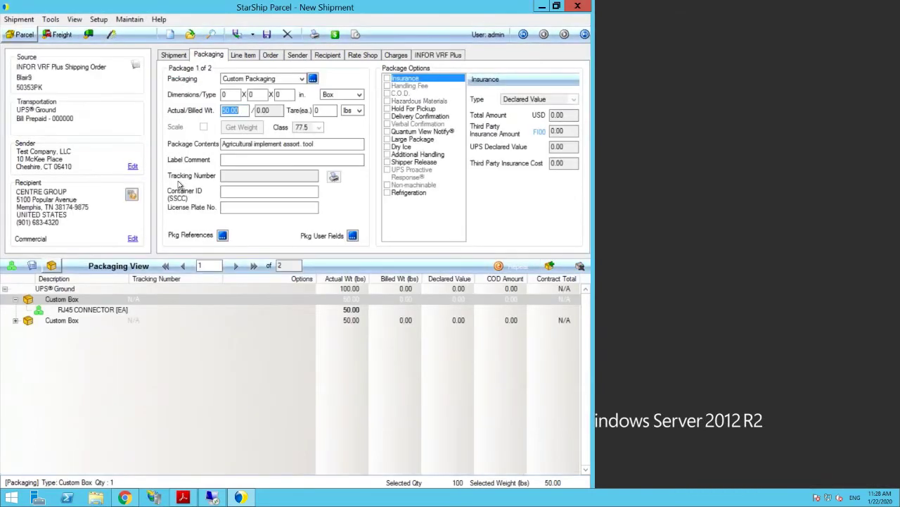
Examine the contents and weights of both custom boxes in the loaded shipment
click(15, 299)
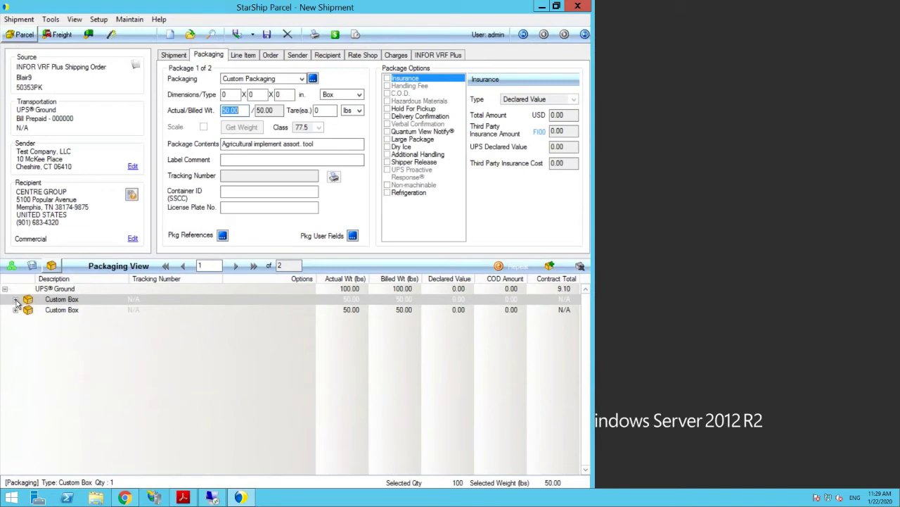
click(16, 300)
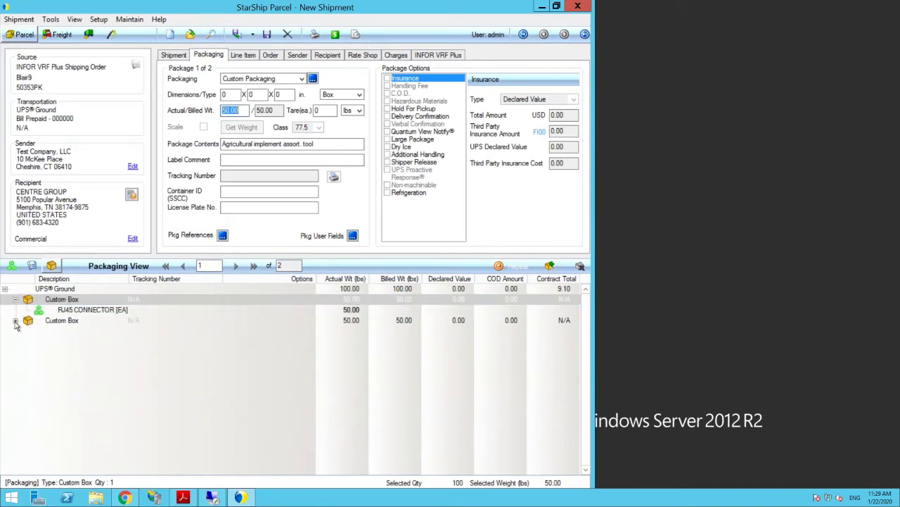
click(16, 321)
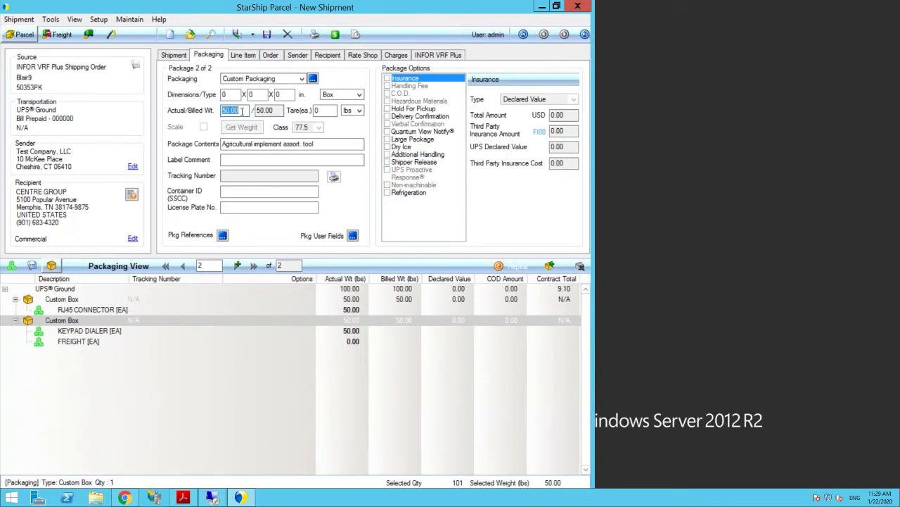
double_click(50, 323)
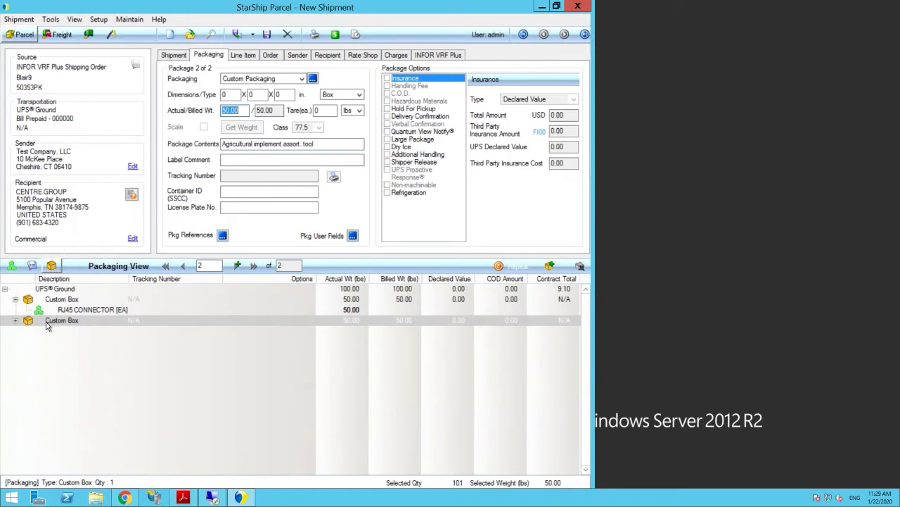
click(16, 300)
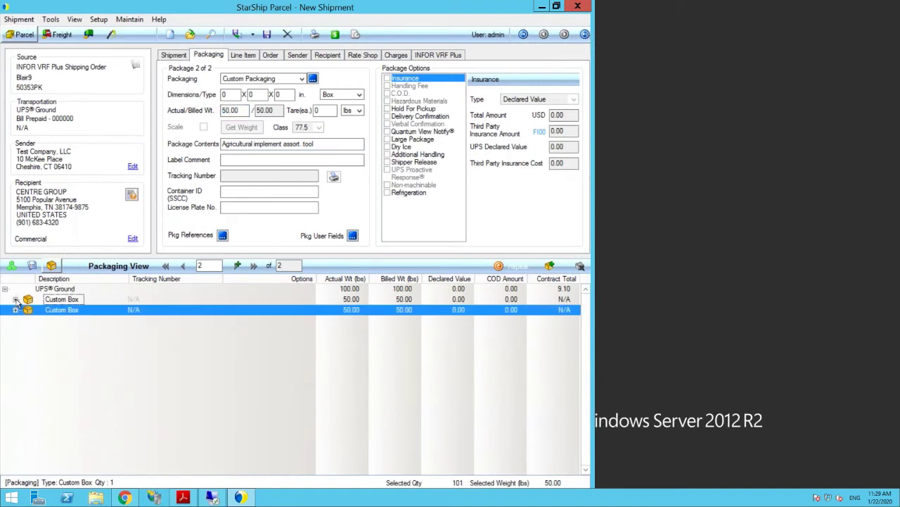
click(60, 300)
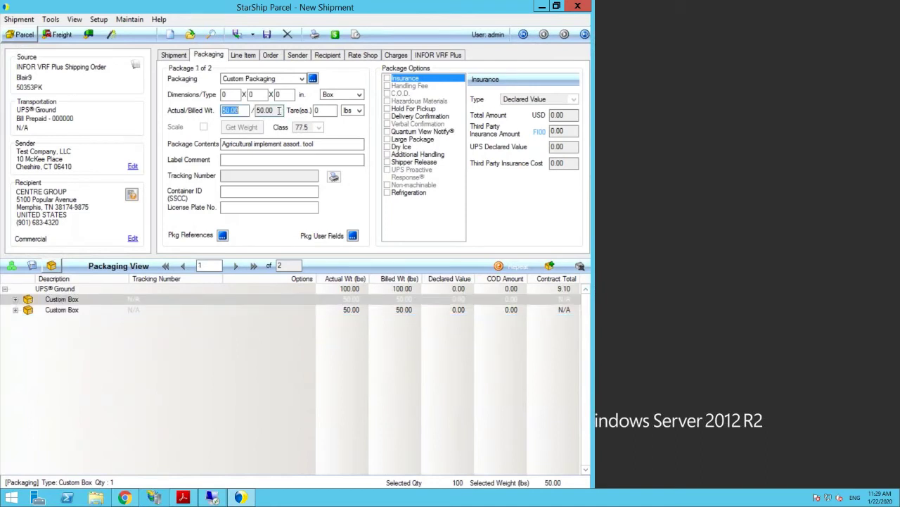
click(175, 57)
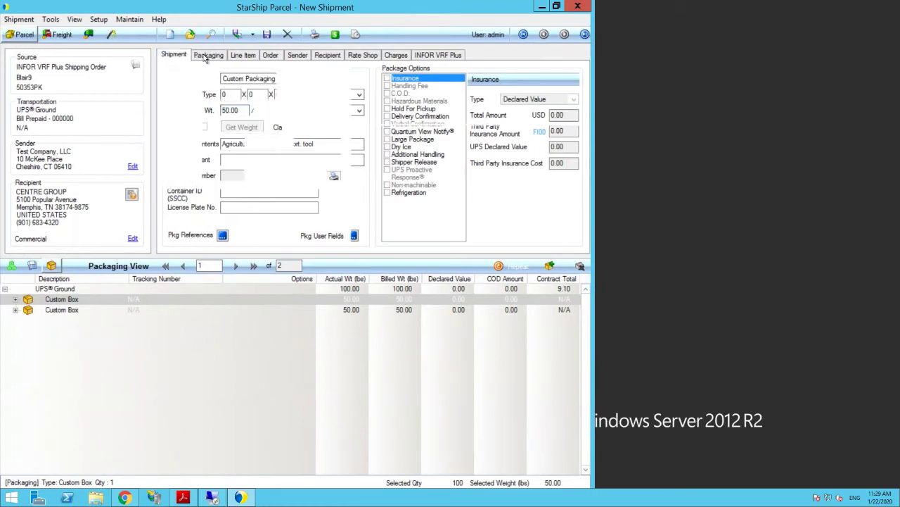
click(205, 57)
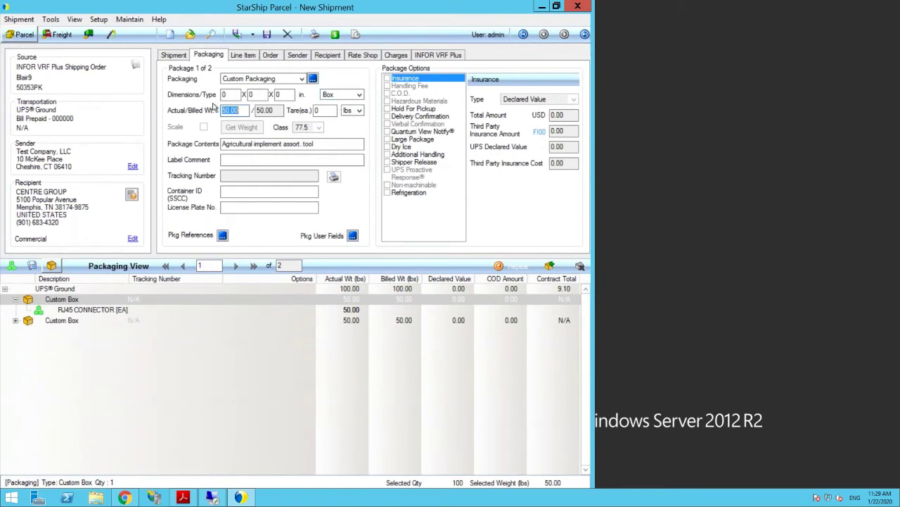
Process the loaded UPS Ground shipment and check the list of pending shipping orders
click(236, 35)
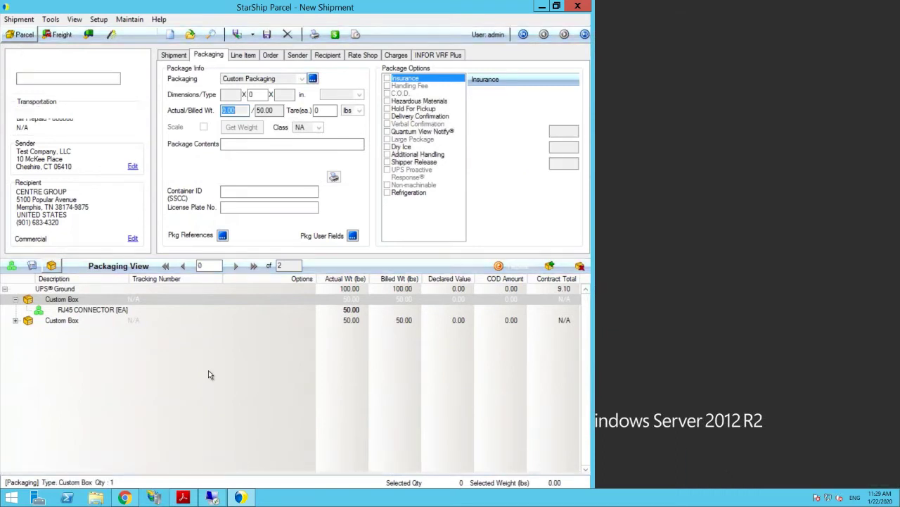
click(130, 83)
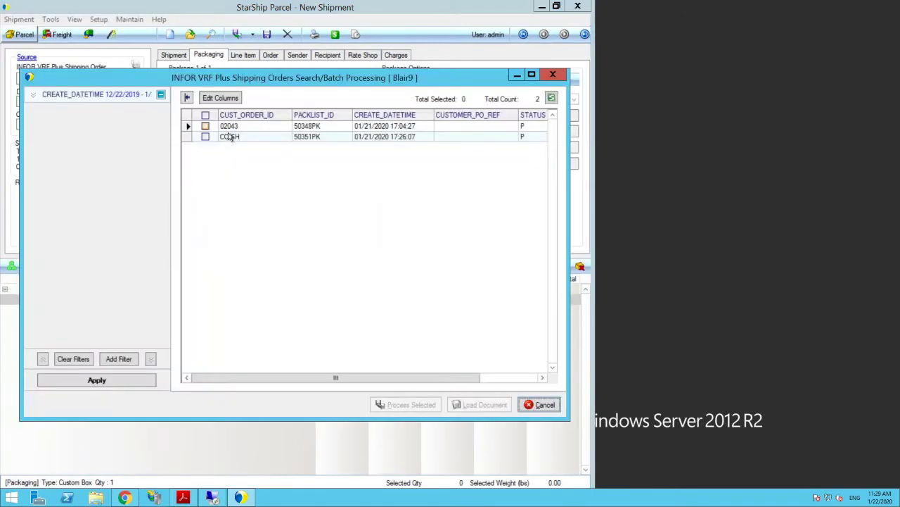
click(542, 405)
Switch to Infor VISUAL, refresh the shipped customer order and open its newest packlist in Shipping Entry
mouse_move(443, 5)
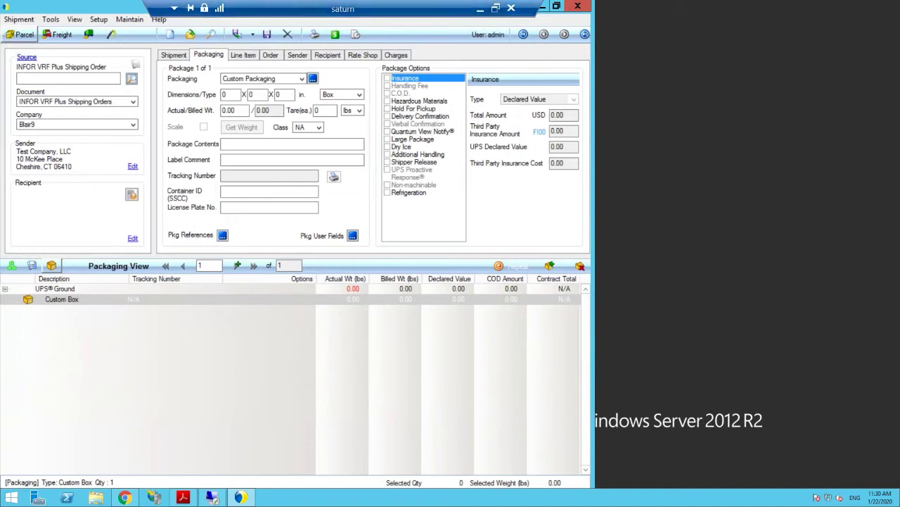
click(212, 498)
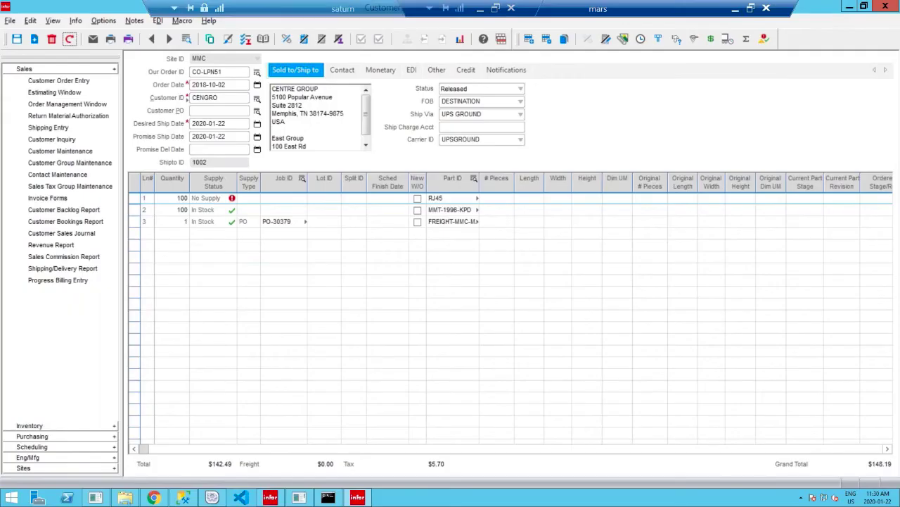
click(70, 40)
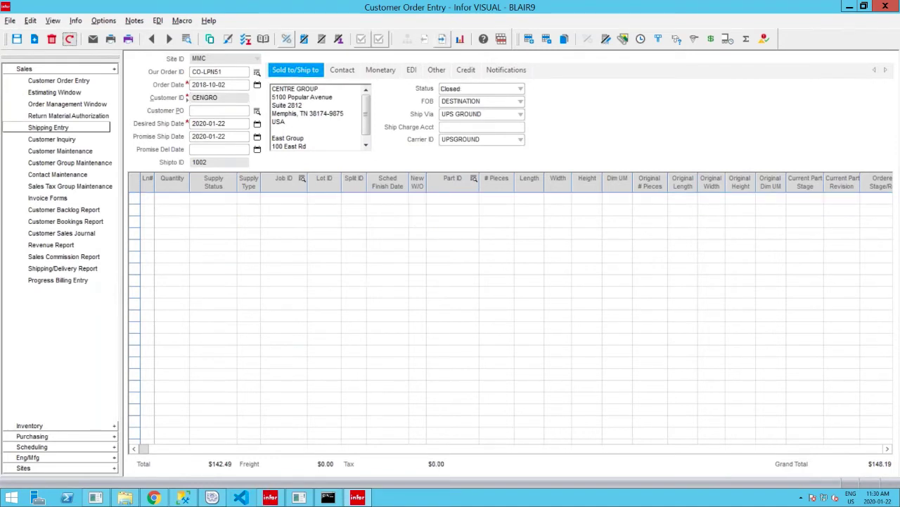
right_click(321, 132)
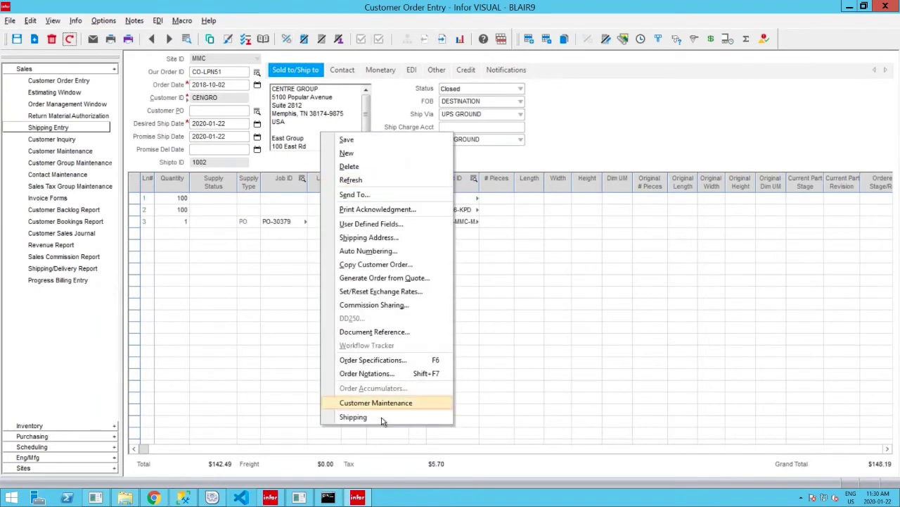
key(Return)
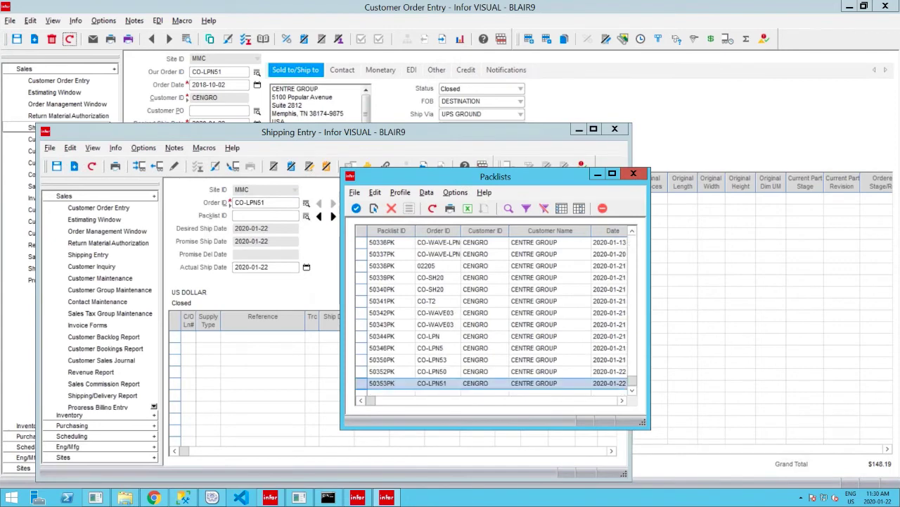
key(Return)
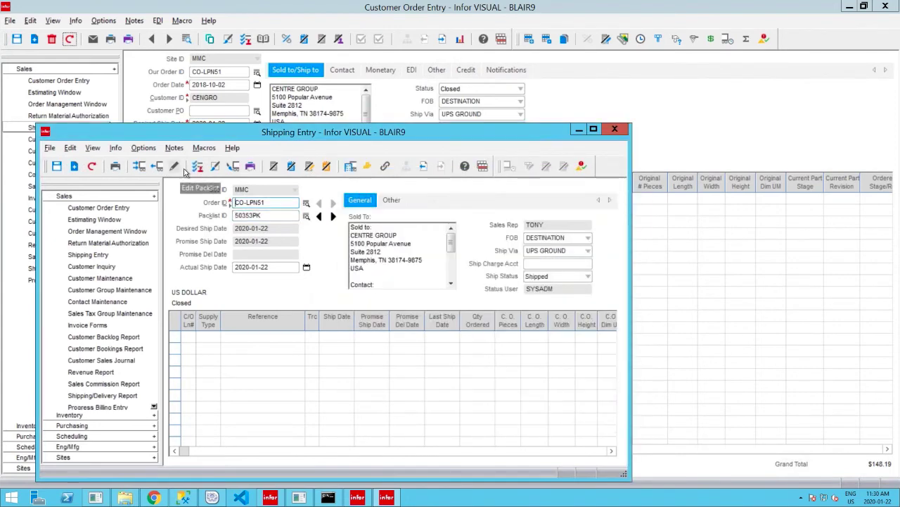
Review the packlist's shipped lines and ship status, and check its waybill number in Shipping Entry
click(174, 171)
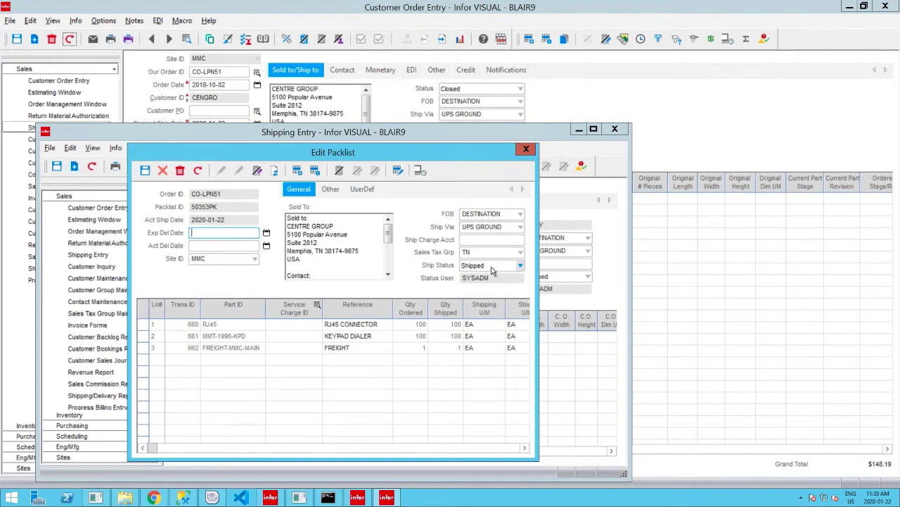
click(526, 150)
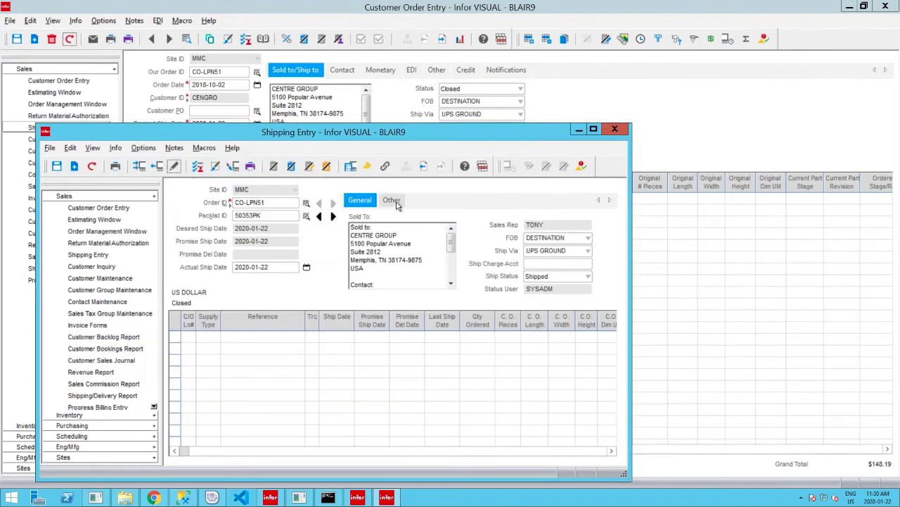
click(394, 201)
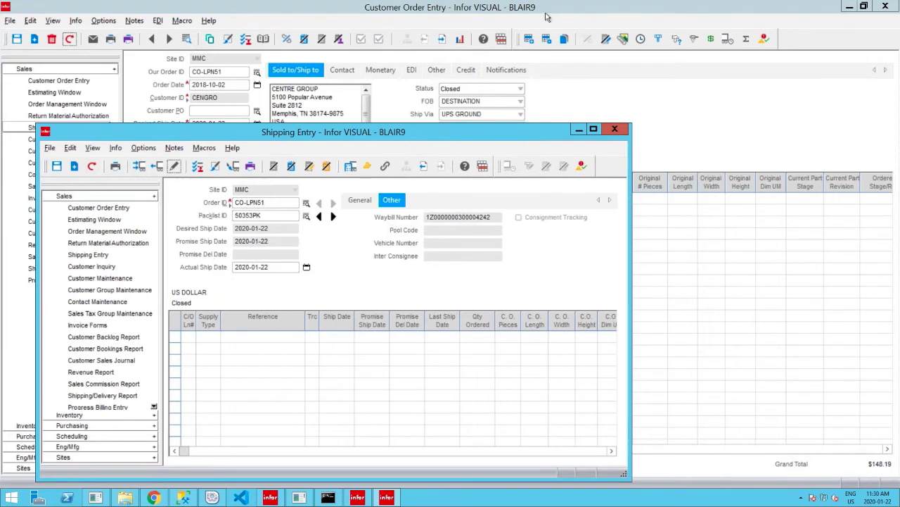
Switch to Adobe Acrobat Reader and examine the RJ45 connector UPS label and package packing list
mouse_move(543, 2)
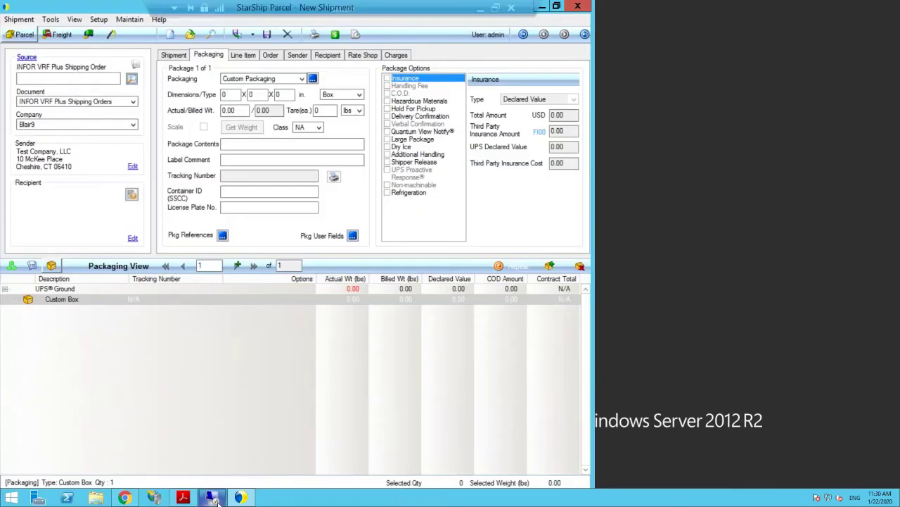
click(181, 497)
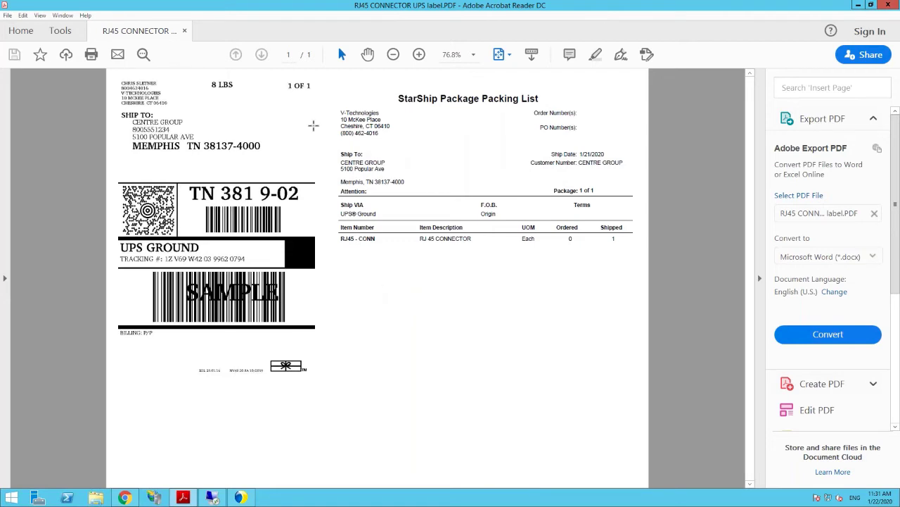
Switch back to the Infor VISUAL remote session and bring up the ADV Dock Schedule window
mouse_move(375, 5)
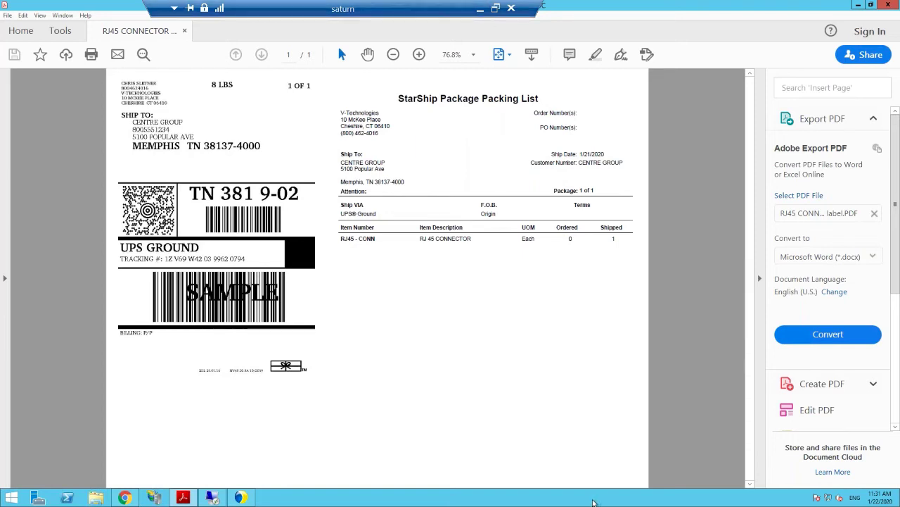
click(212, 497)
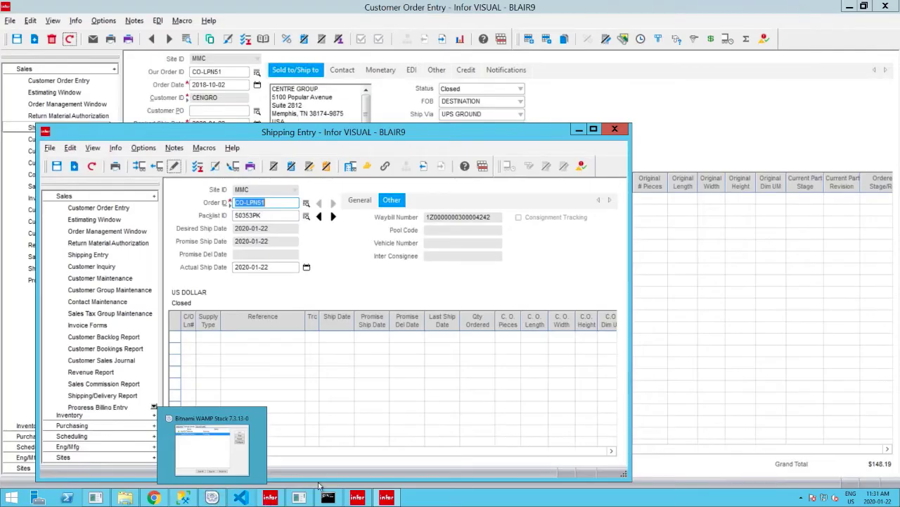
mouse_move(899, 437)
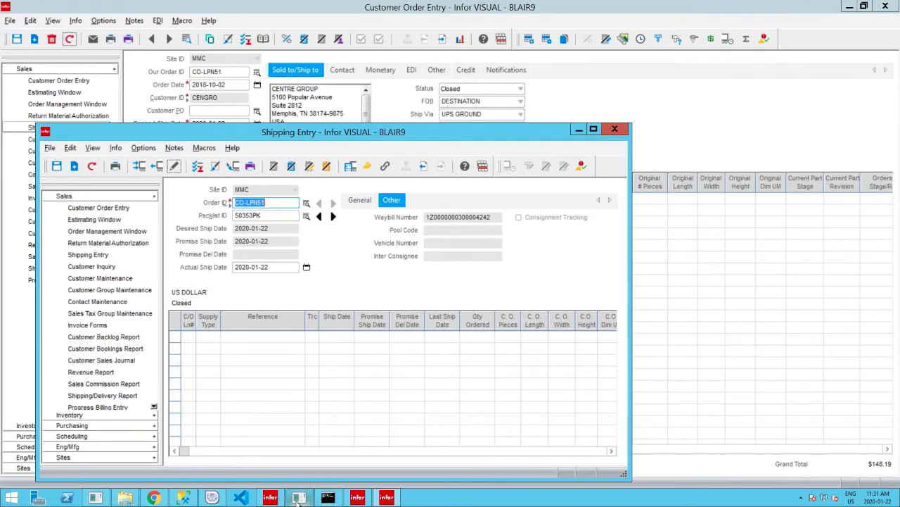
mouse_move(298, 498)
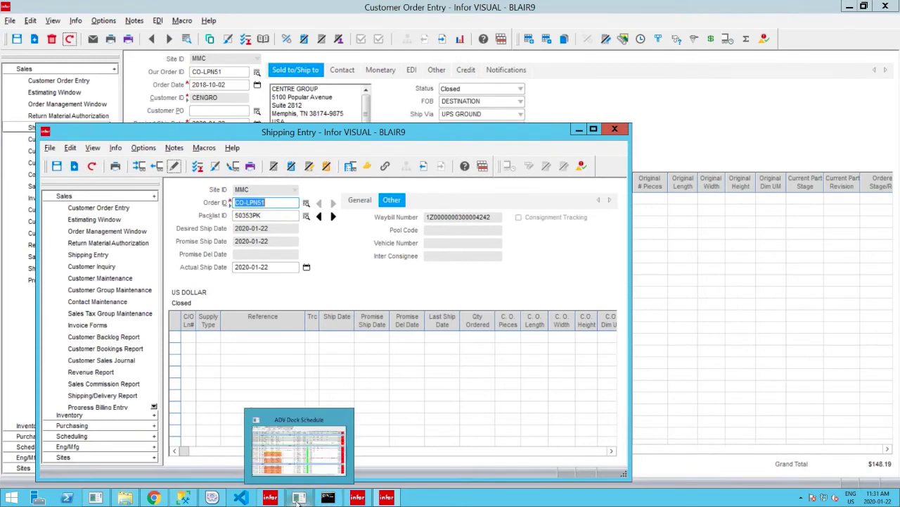